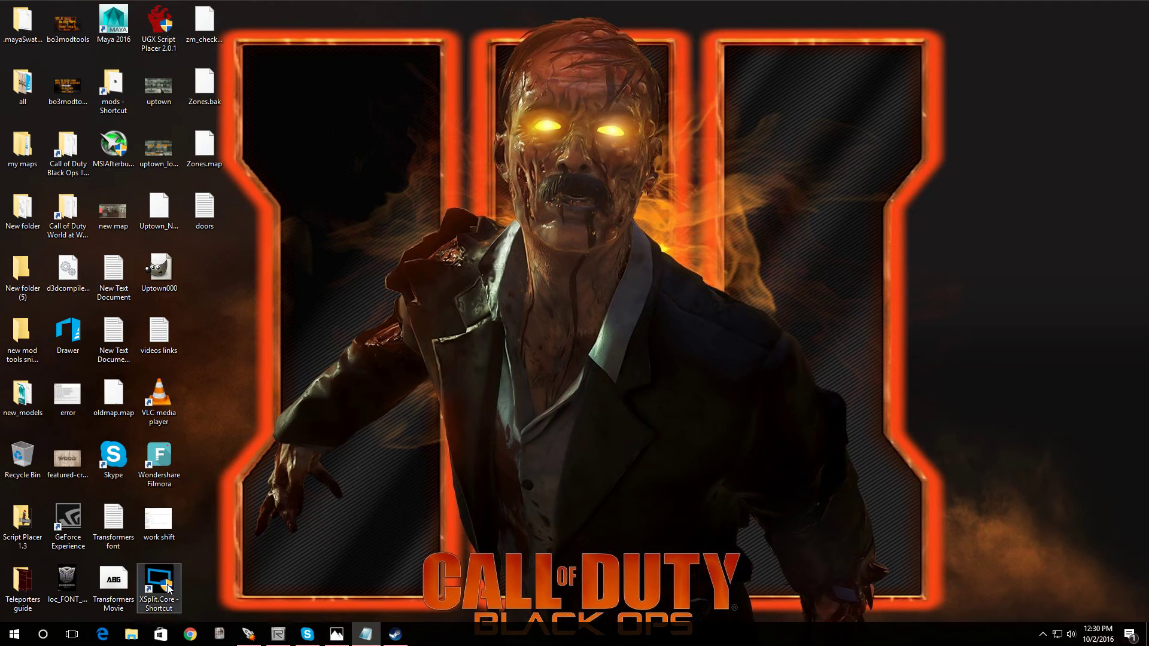
Step: Switch to the Radiant level editor with the zm_undead map and set the 2D view to XY Top
left_click(278, 635)
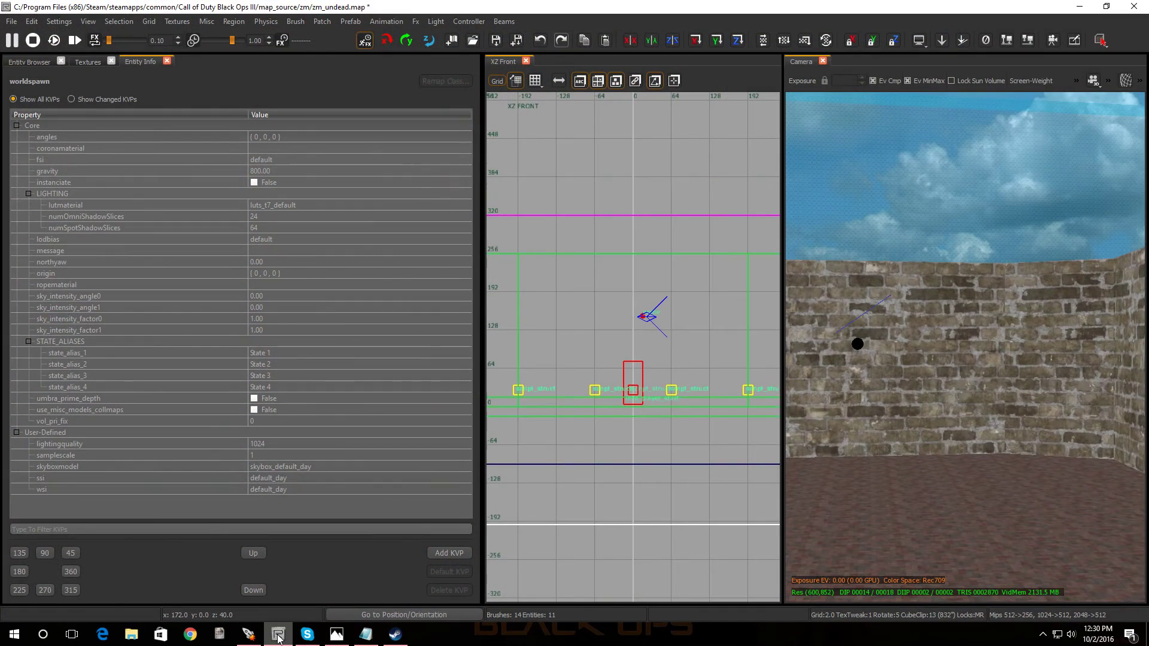
mouse_move(931, 336)
right_mouse_down()
mouse_move(1012, 344)
mouse_move(880, 341)
mouse_move(916, 341)
right_mouse_up()
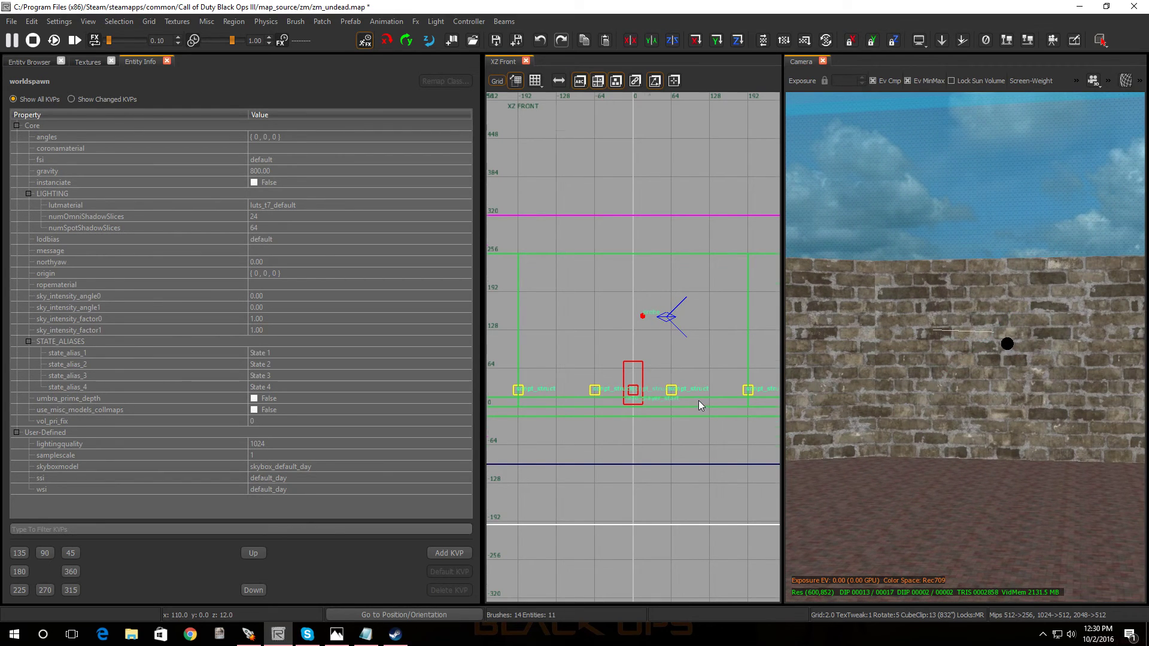
key("ctrl+Tab")
key("ctrl+Tab")
scroll(698, 400, "down", 8)
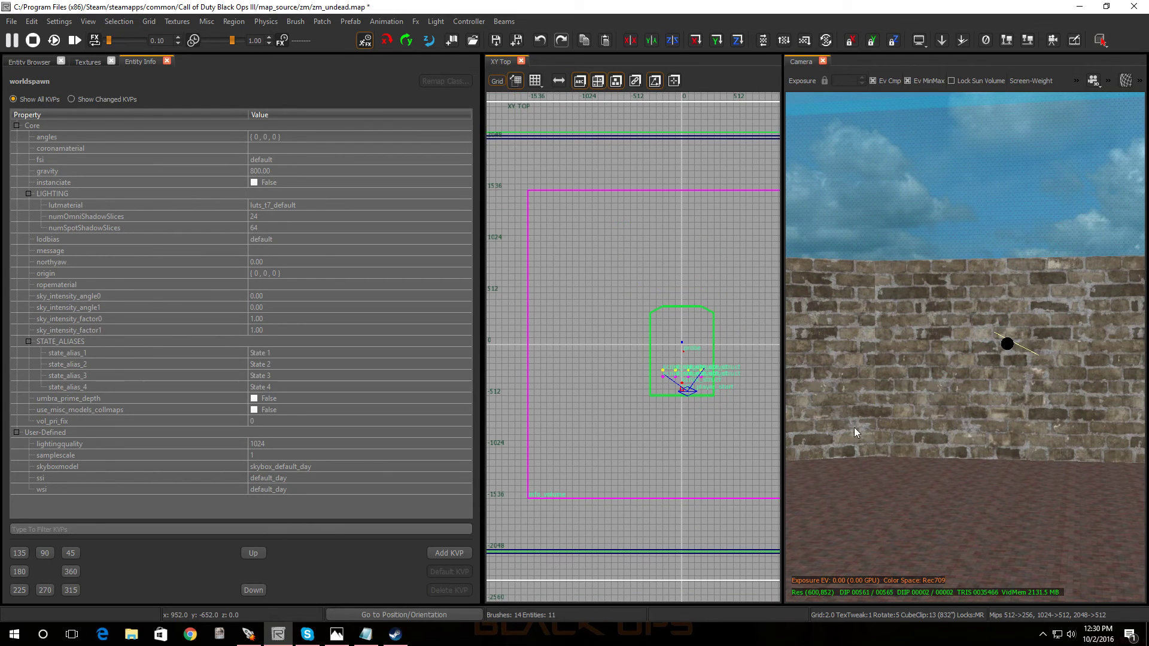
Step: Examine the room layout in the top view and the brick walls in the camera view
scroll(889, 462, "up", 6)
scroll(890, 462, "down", 5)
mouse_move(906, 470)
right_mouse_down()
mouse_move(963, 470)
mouse_move(924, 469)
right_mouse_up()
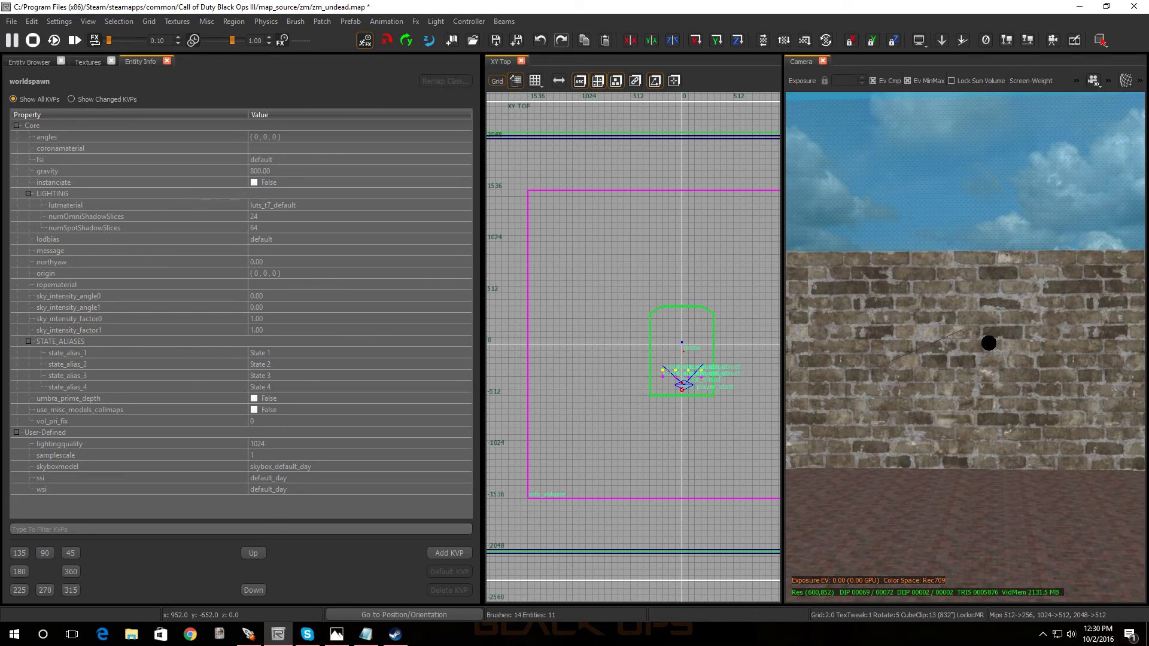
scroll(698, 347, "up", 5)
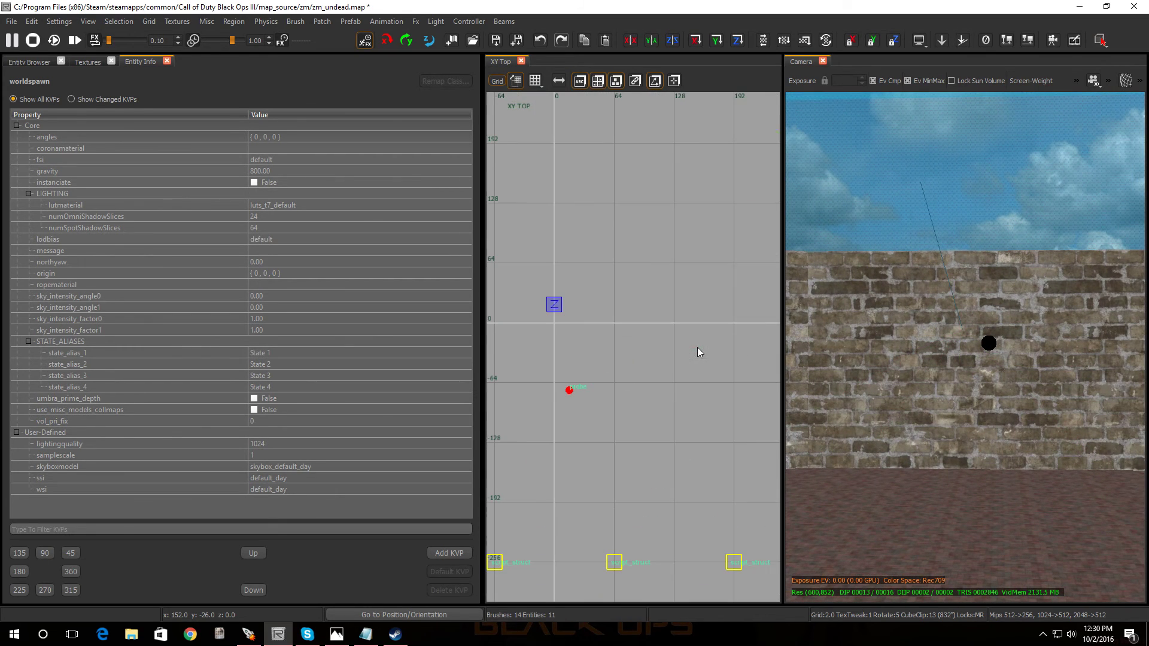
scroll(590, 360, "up", 4)
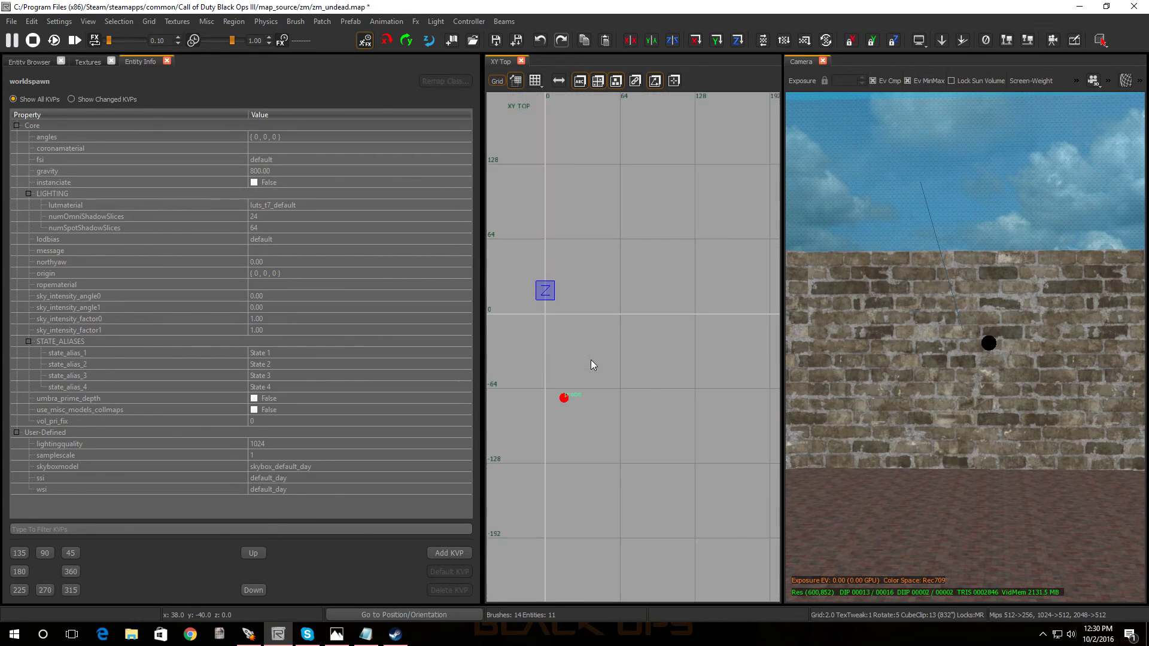
scroll(591, 361, "down", 6)
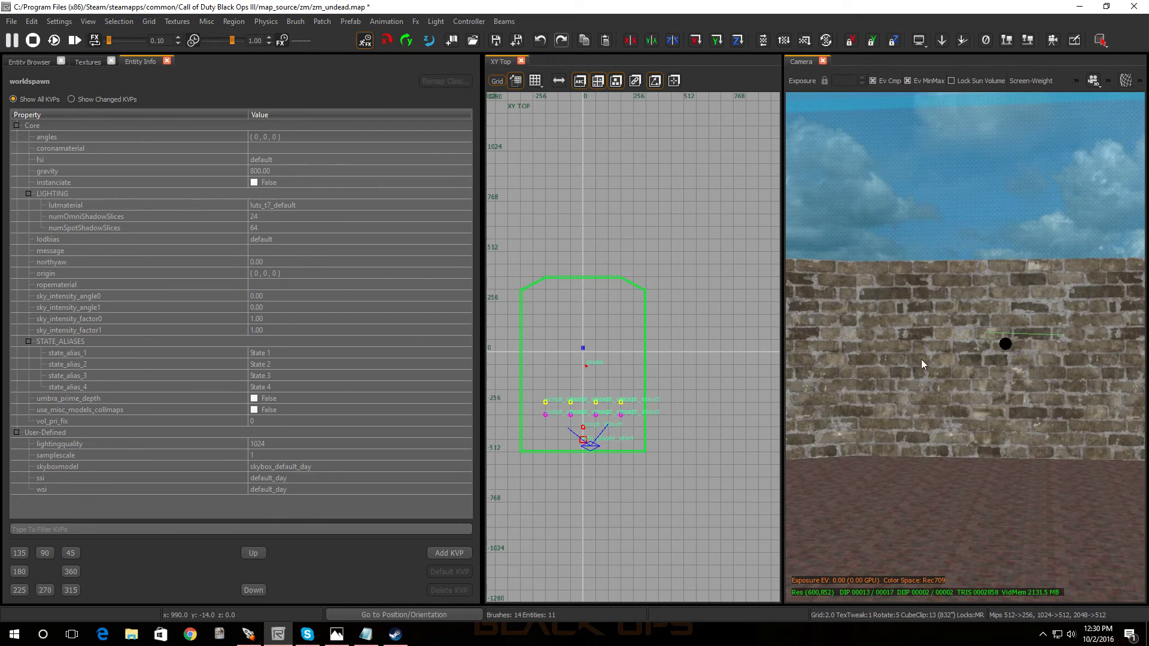
scroll(568, 343, "up", 4)
scroll(494, 326, "down", 8)
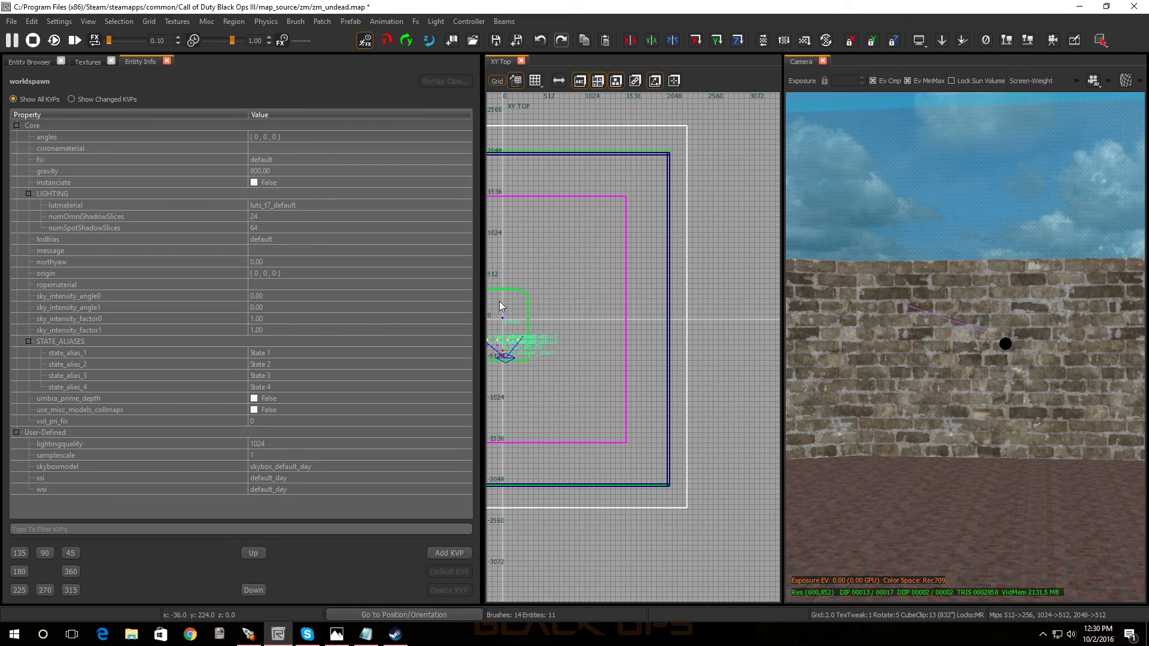
Step: Close the Textures, Entity Info and Entity Browser windows to enlarge the map views
left_click(111, 61)
left_click(117, 60)
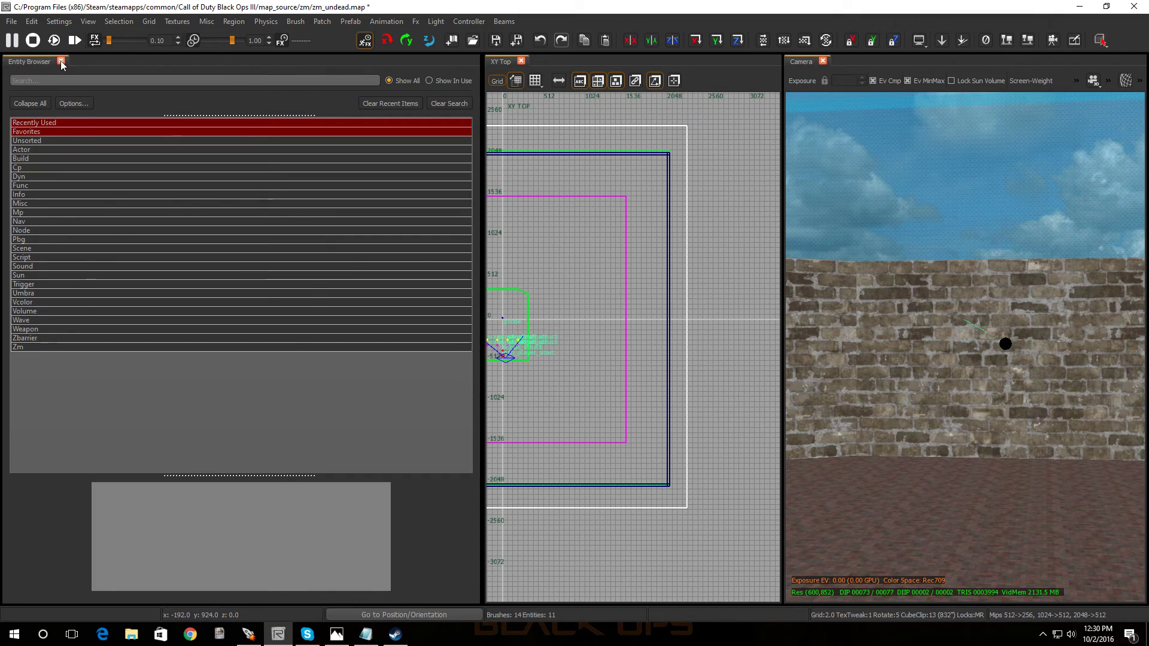
left_click(61, 61)
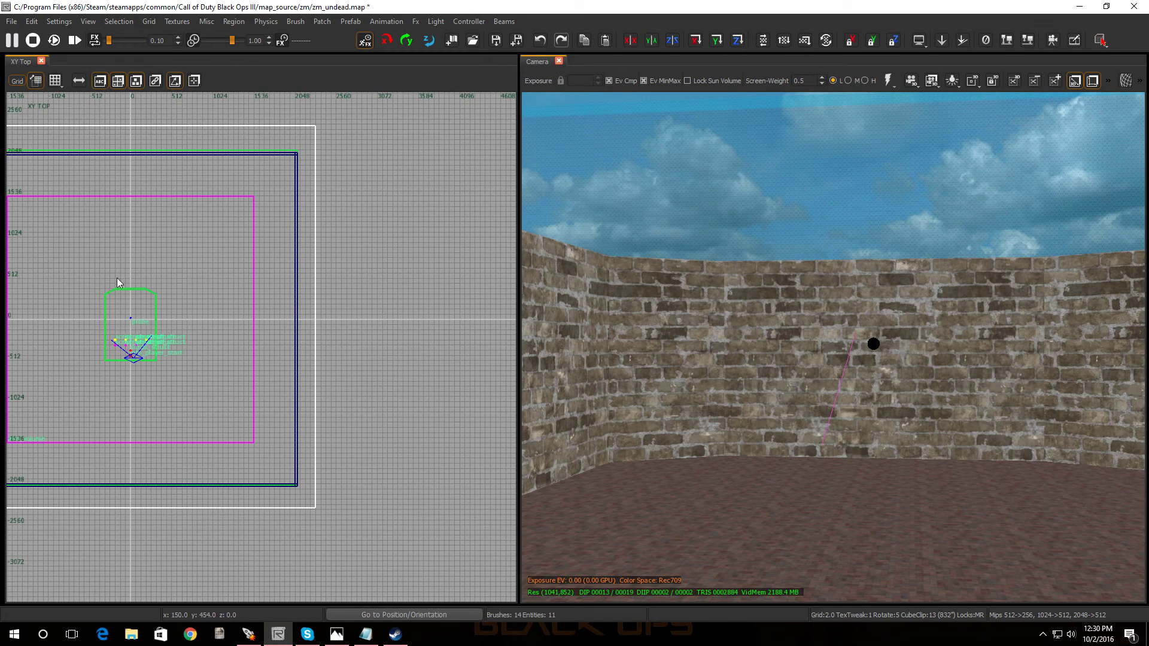
Step: Draw a wall brush 624 units long across the room on the 8-unit grid and raise its top to z 256
scroll(107, 282, "up", 2)
scroll(152, 362, "up", 5)
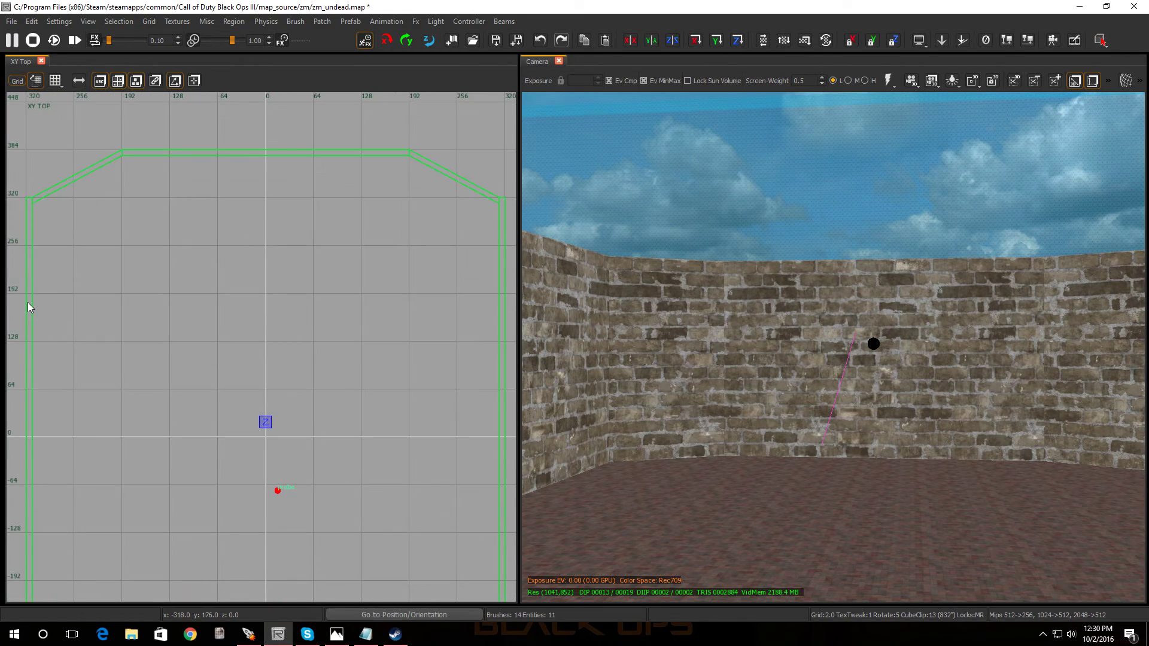
key("4")
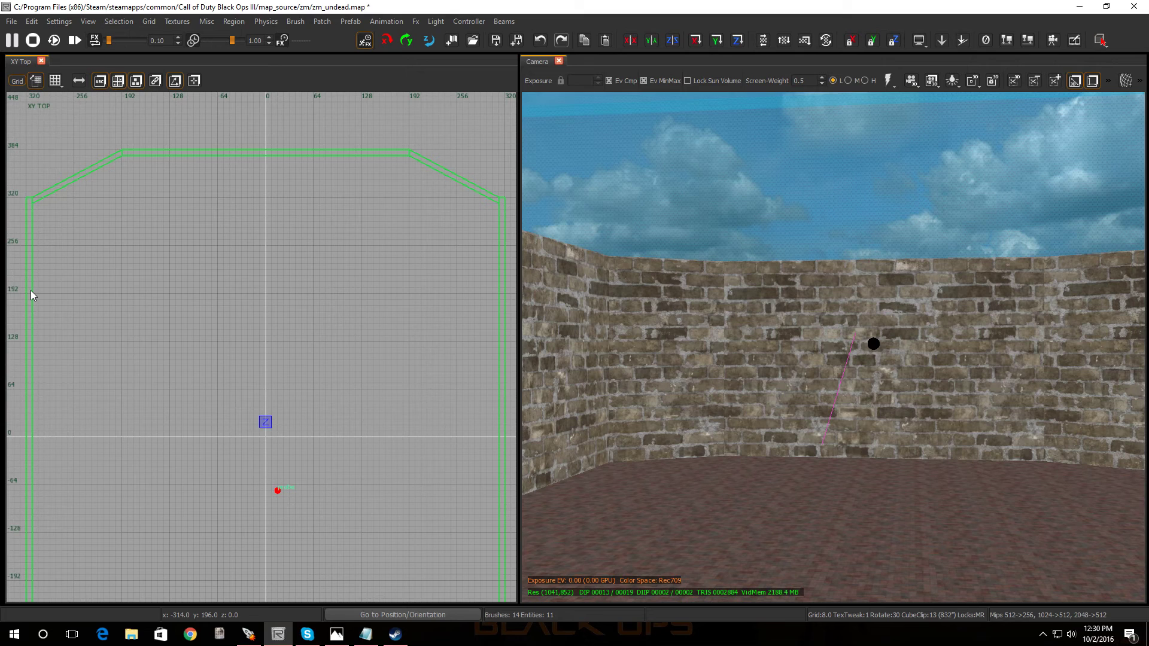
mouse_move(33, 286)
left_mouse_down()
mouse_move(504, 307)
mouse_move(462, 310)
mouse_move(475, 299)
left_mouse_up()
scroll(45, 307, "down", 3)
scroll(44, 309, "up", 3)
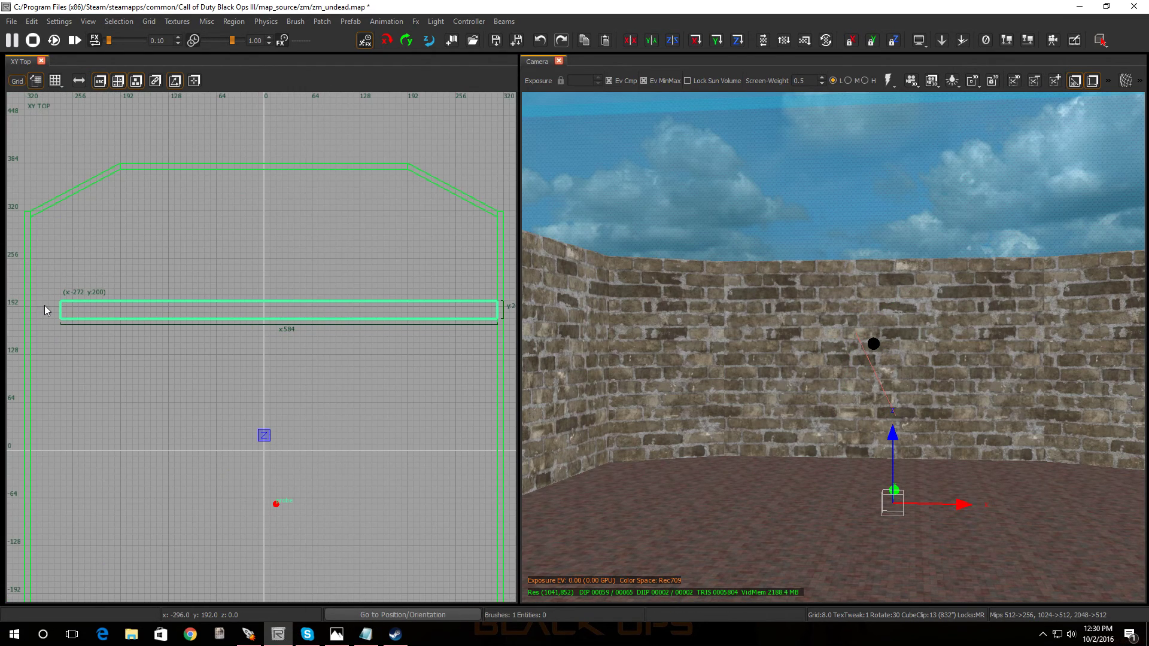
left_click_drag(44, 310, 21, 309)
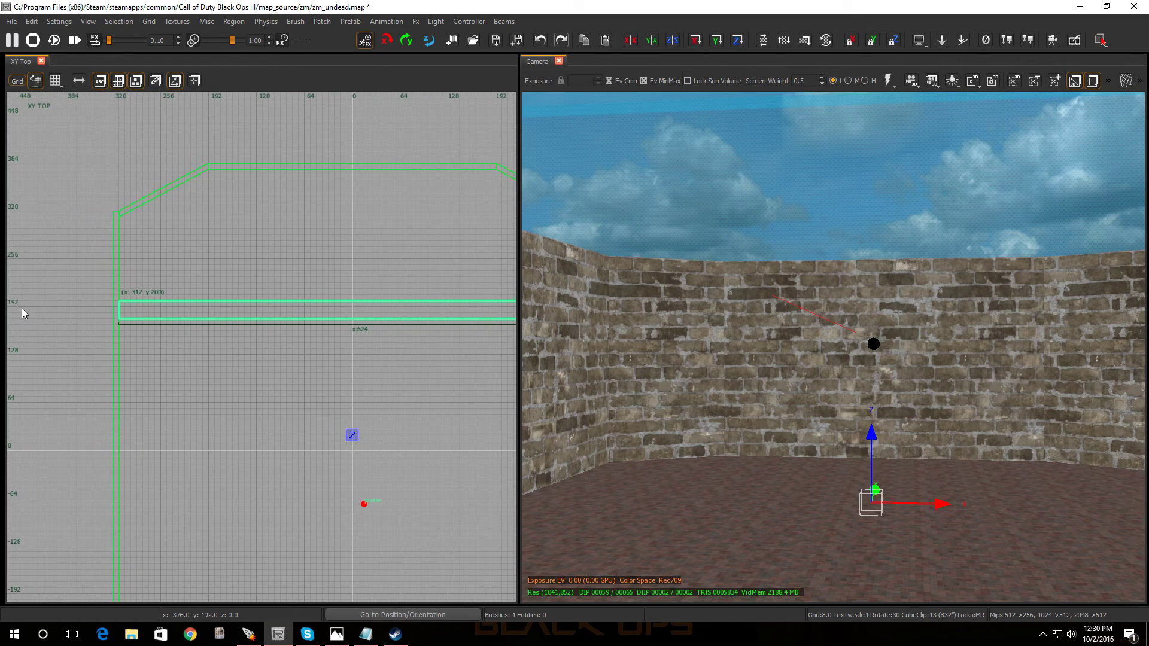
key("ctrl+Tab")
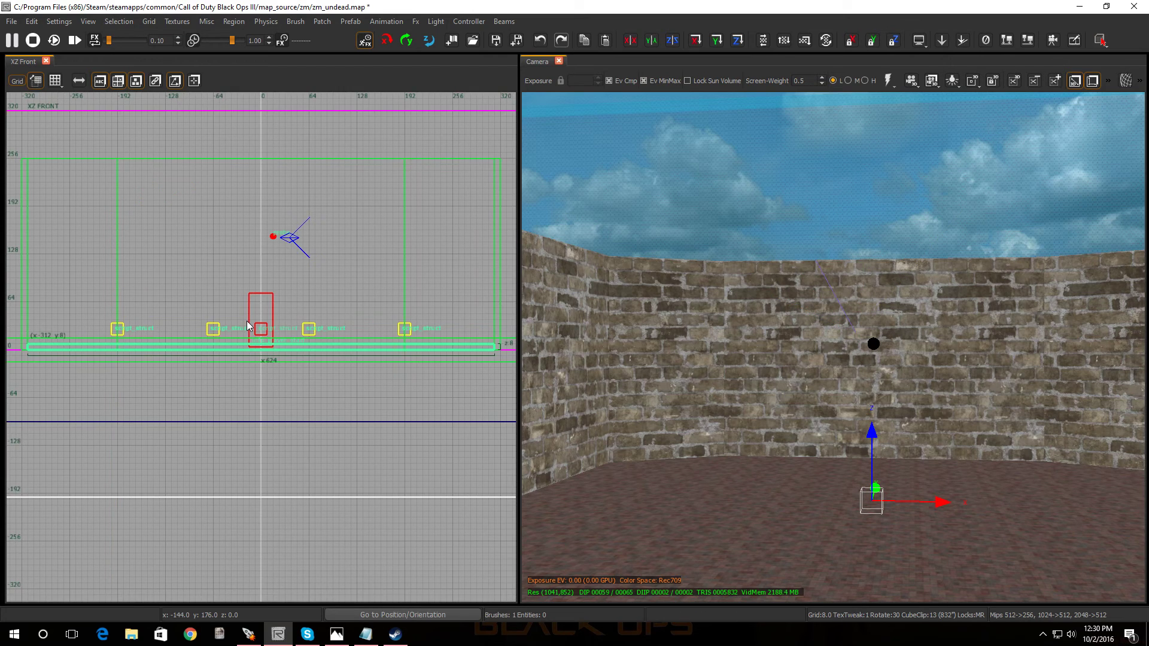
left_click_drag(247, 326, 267, 139)
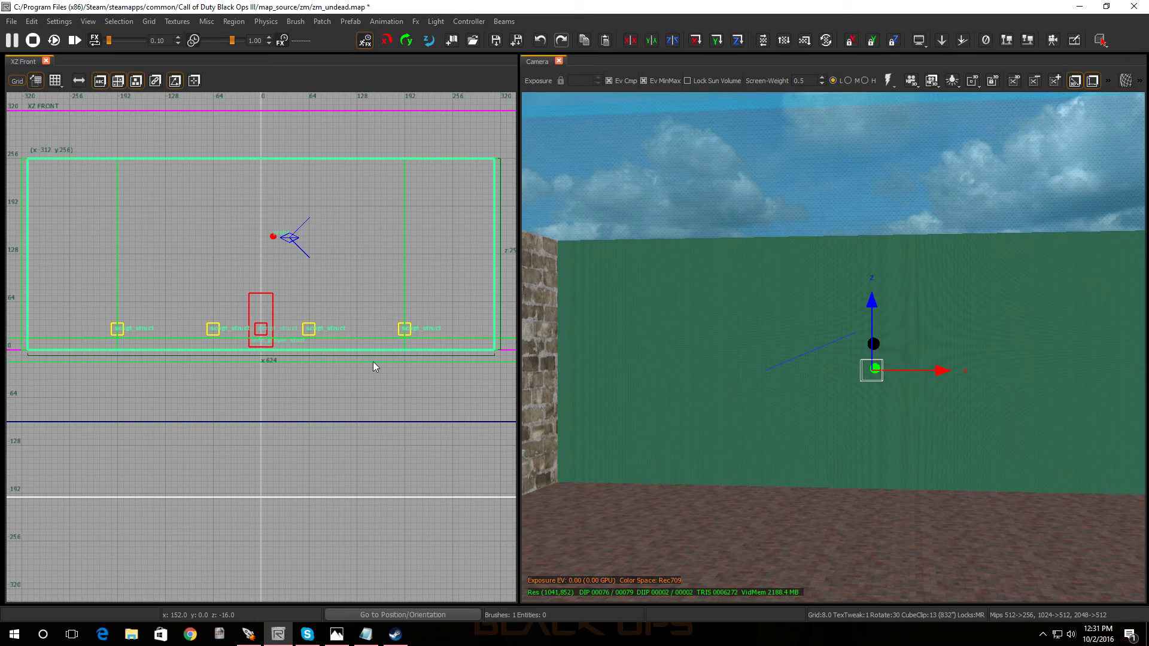
Step: Apply the in-use worn brown brick texture mtl_fxanim_gp_brick_worn_heavy_grout_brown_crack to the new wall and deselect it
key("t")
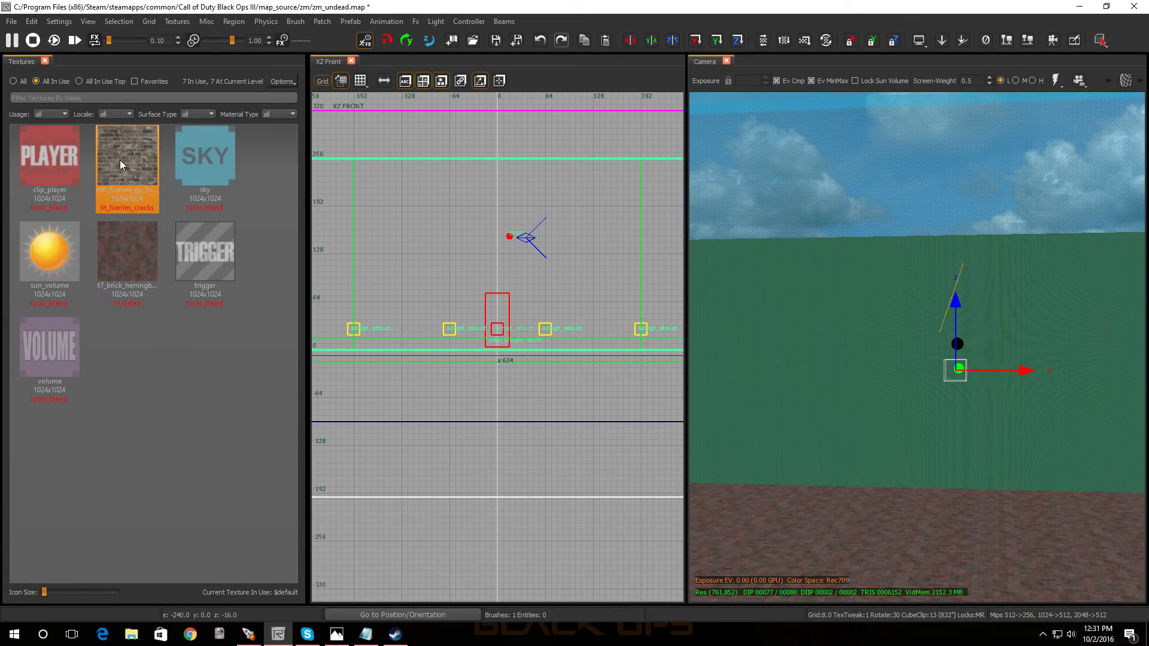
left_click(119, 159)
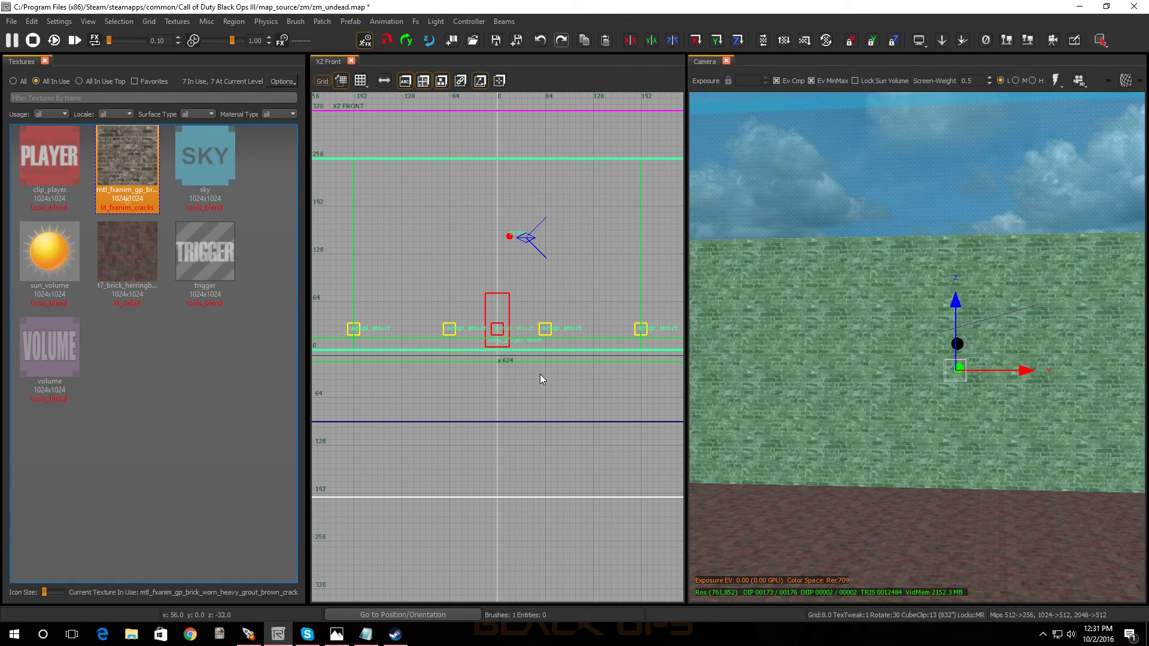
key("Escape")
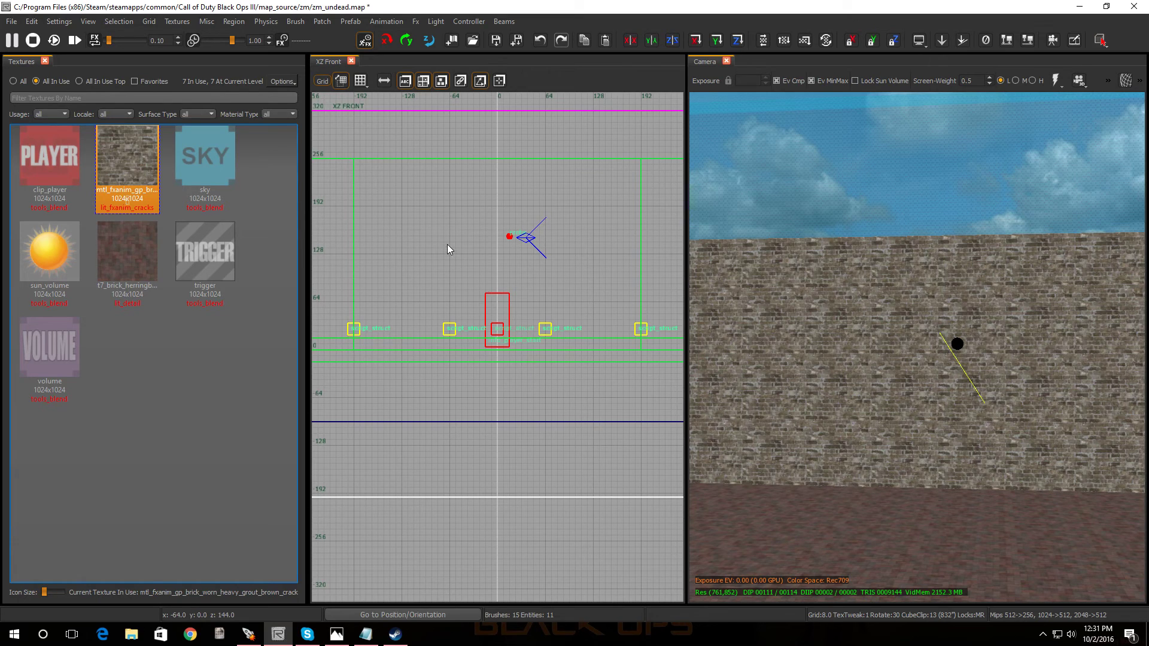
Step: Split the new wall with two vertical clips at x -64 and x 64, keeping all pieces
left_click(878, 323)
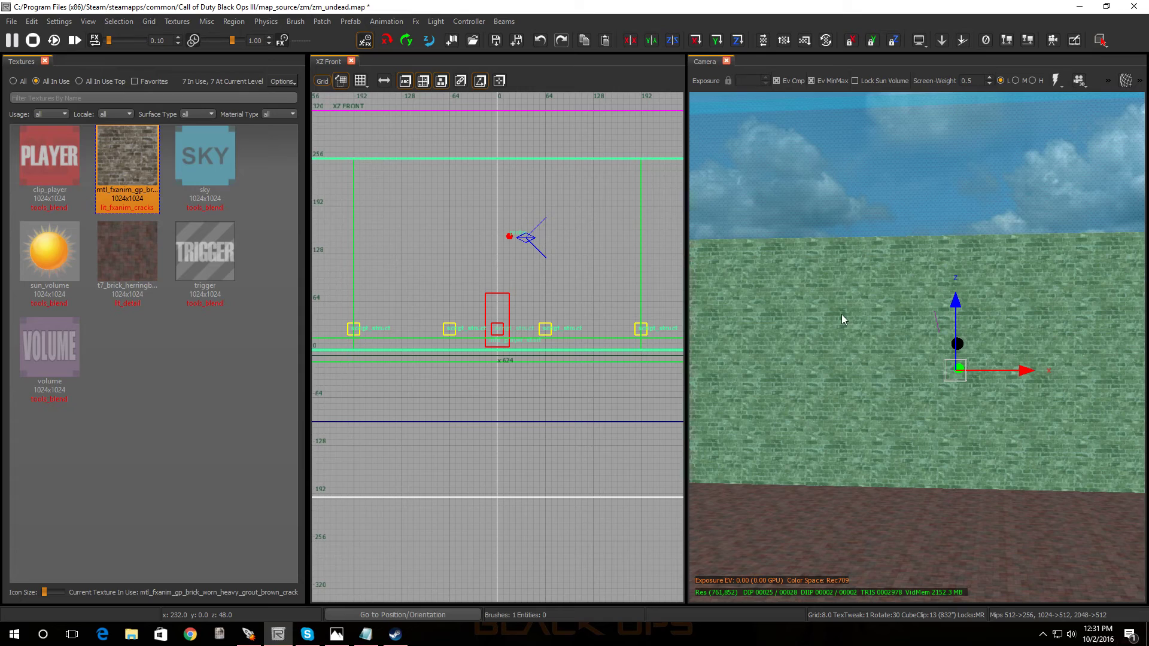
left_click(450, 248)
left_click(450, 295)
key("shift+Return")
left_click(545, 242)
left_click(546, 291)
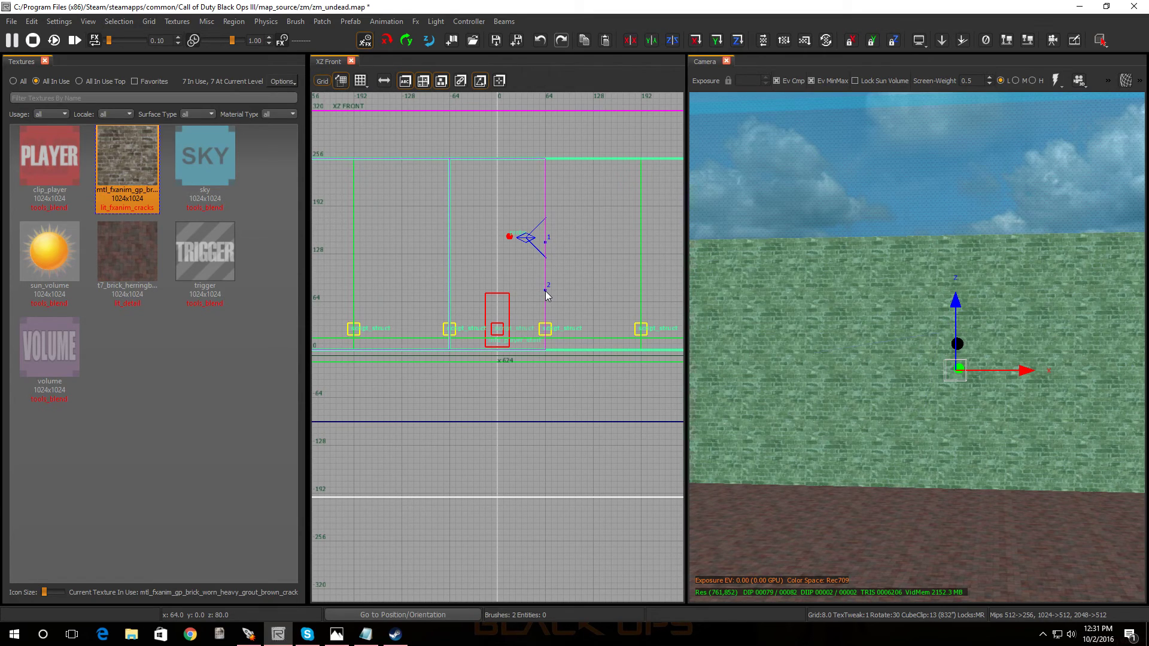
key("shift+Return")
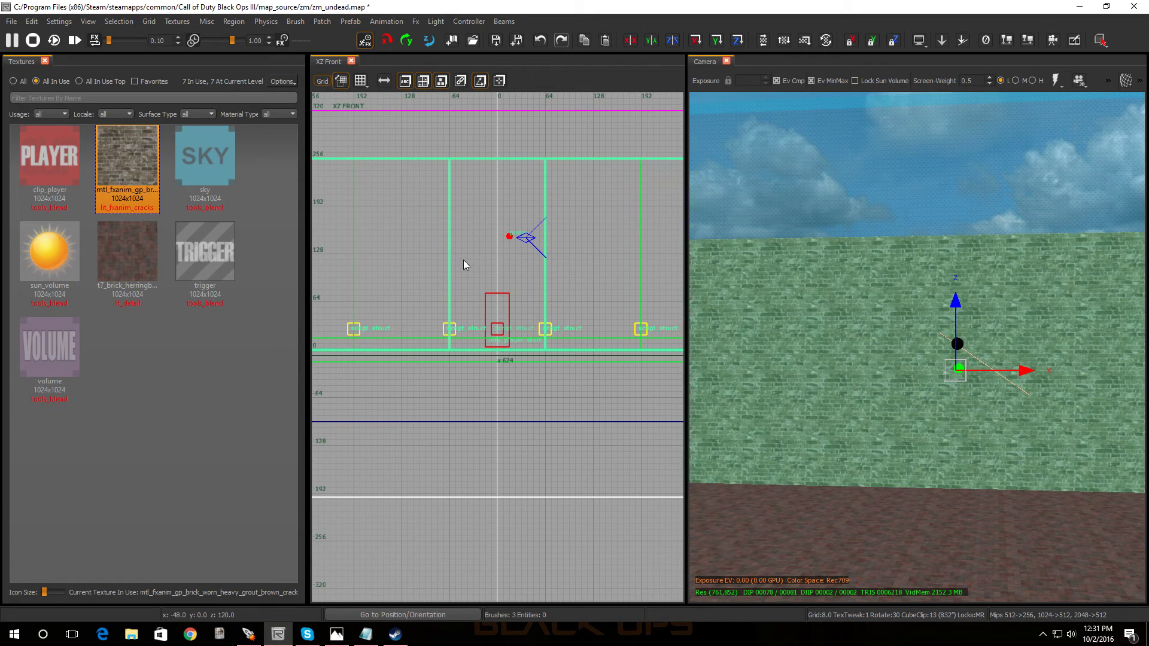
Step: Split the wall pieces horizontally with a clip at z 128, keeping both halves
left_click(455, 254)
left_click(491, 254)
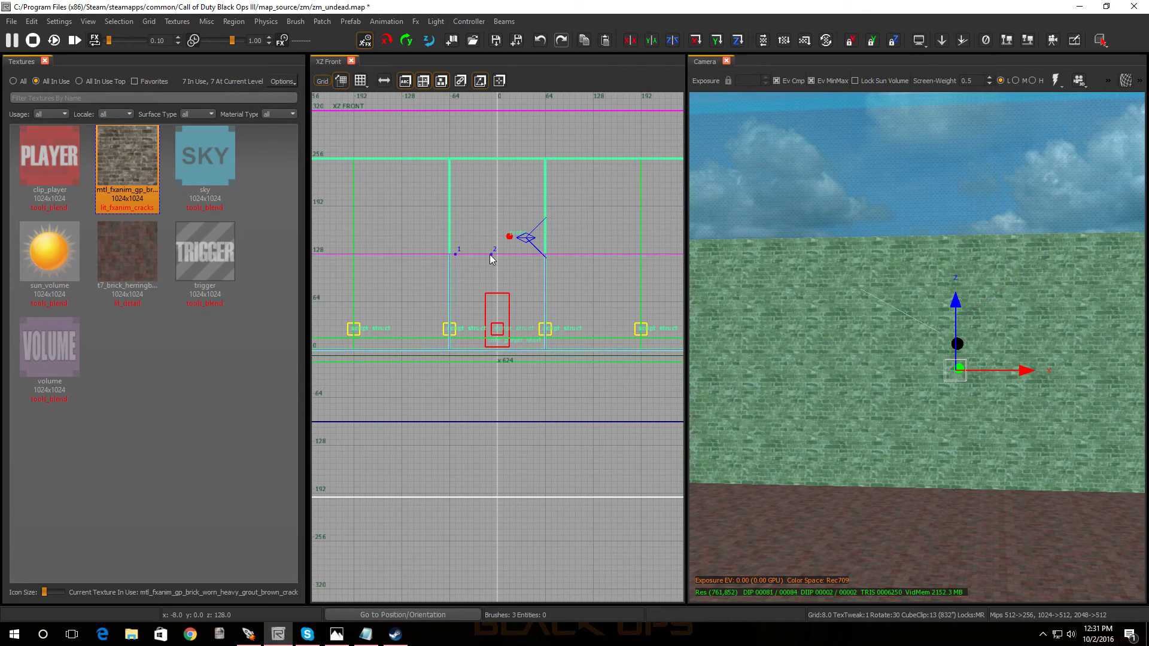
key("shift+Return")
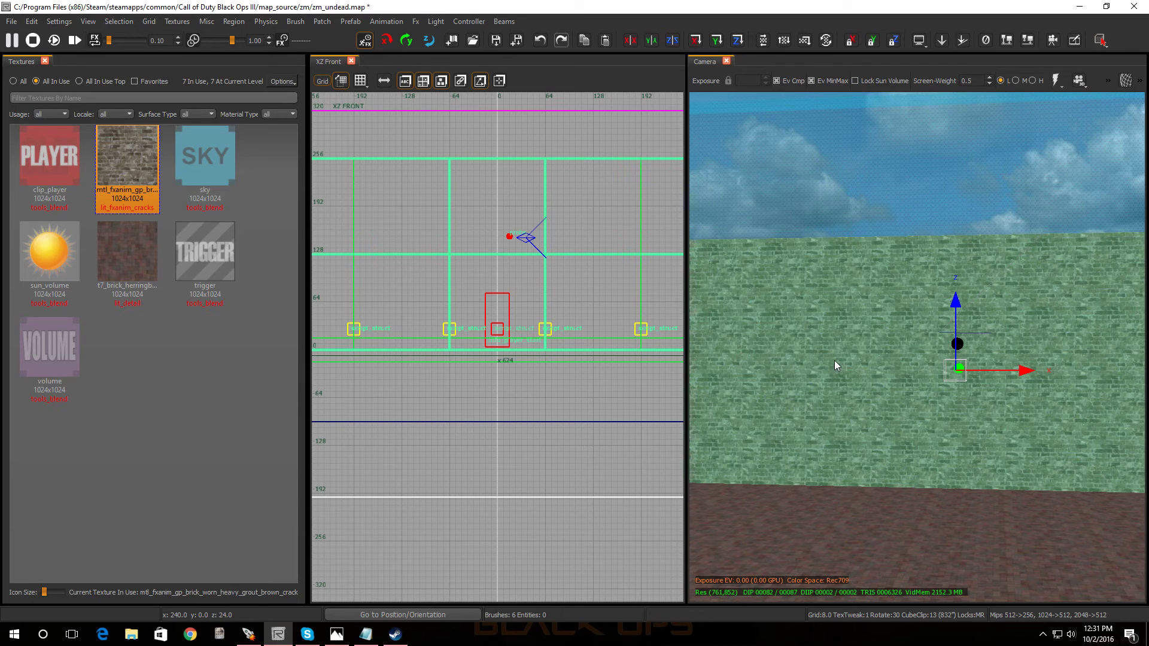
Step: Select only the lower middle 128 by 128 section and shift it 8 units out of the wall to y 192
mouse_move(835, 360)
right_mouse_down()
mouse_move(933, 360)
mouse_move(767, 361)
mouse_move(834, 361)
right_mouse_up()
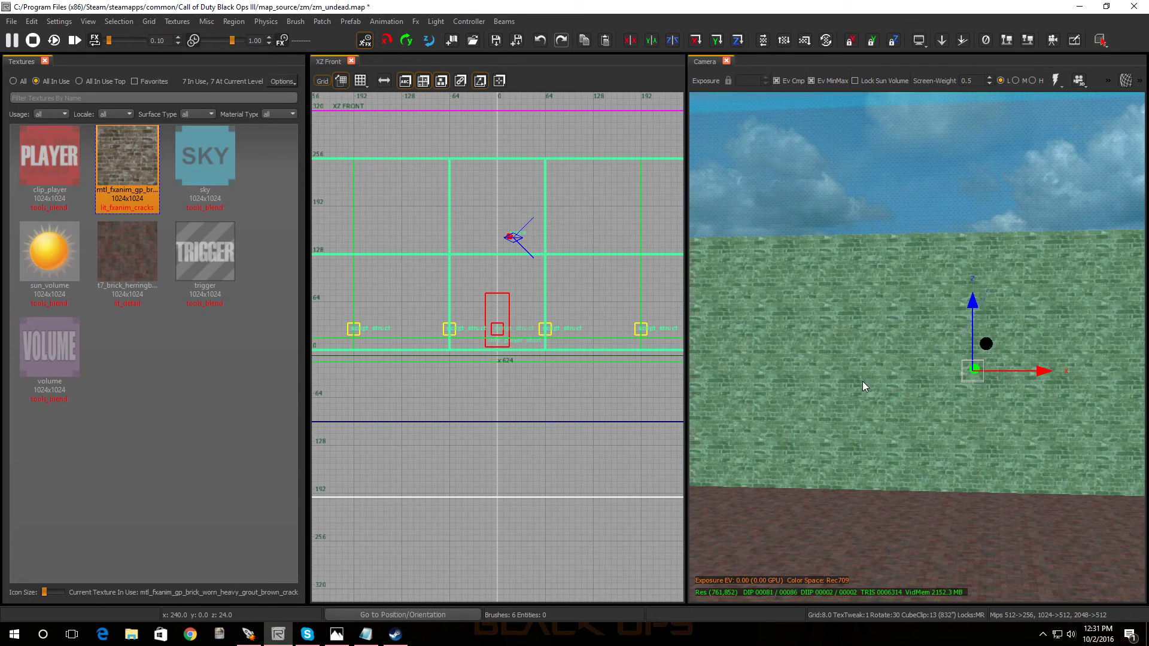
key("Escape")
left_click(950, 404, "shift")
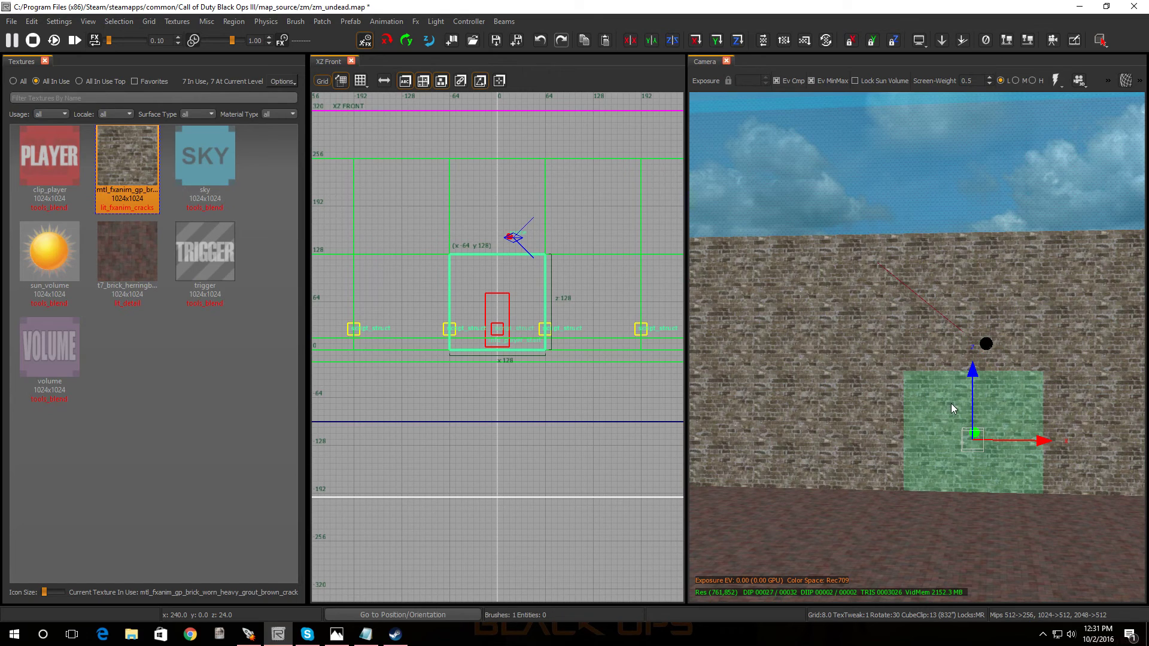
right_click_drag(950, 403, 950, 403)
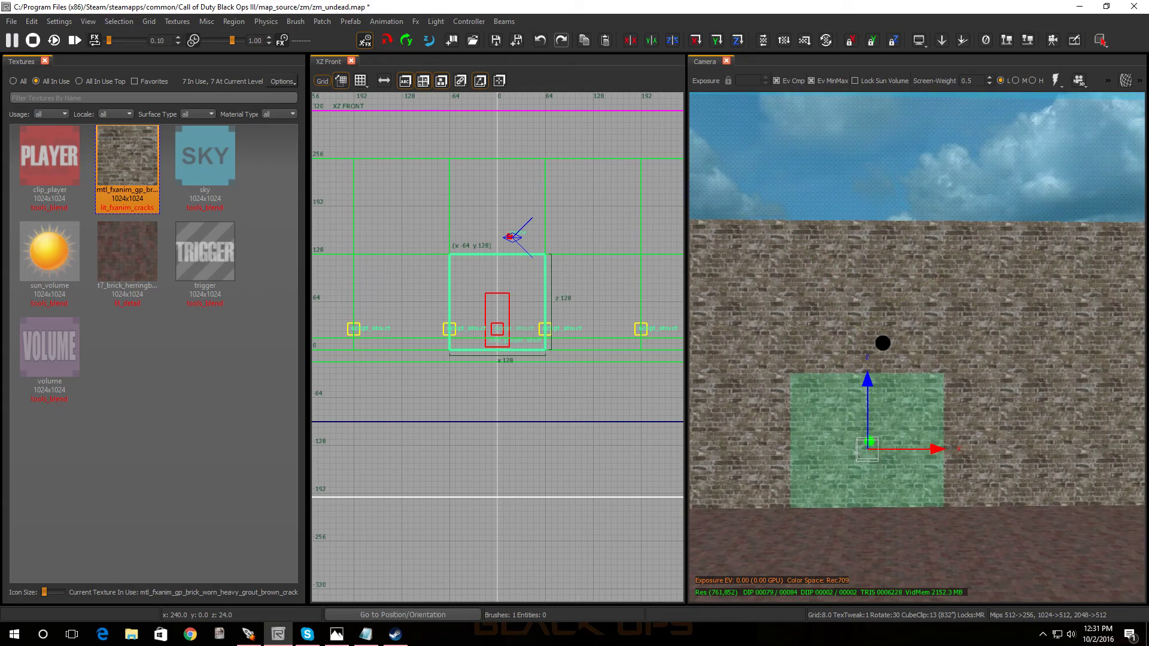
right_click_drag(883, 450, 965, 427)
mouse_move(982, 432)
left_mouse_down()
mouse_move(1029, 404)
mouse_move(990, 423)
mouse_move(979, 453)
mouse_move(990, 450)
left_mouse_up()
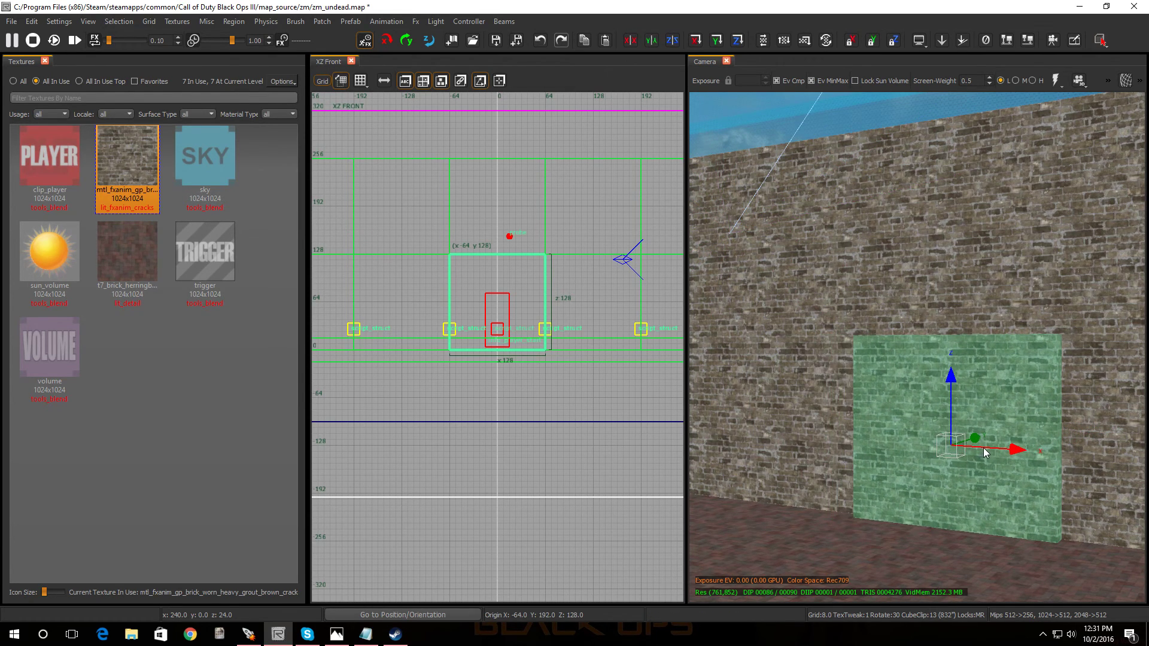
Step: Move the door section back into the wall at y 200 and thin it to 4 units on the 2-unit grid, centred in the wall
key("ctrl+Tab")
scroll(499, 349, "up", 4)
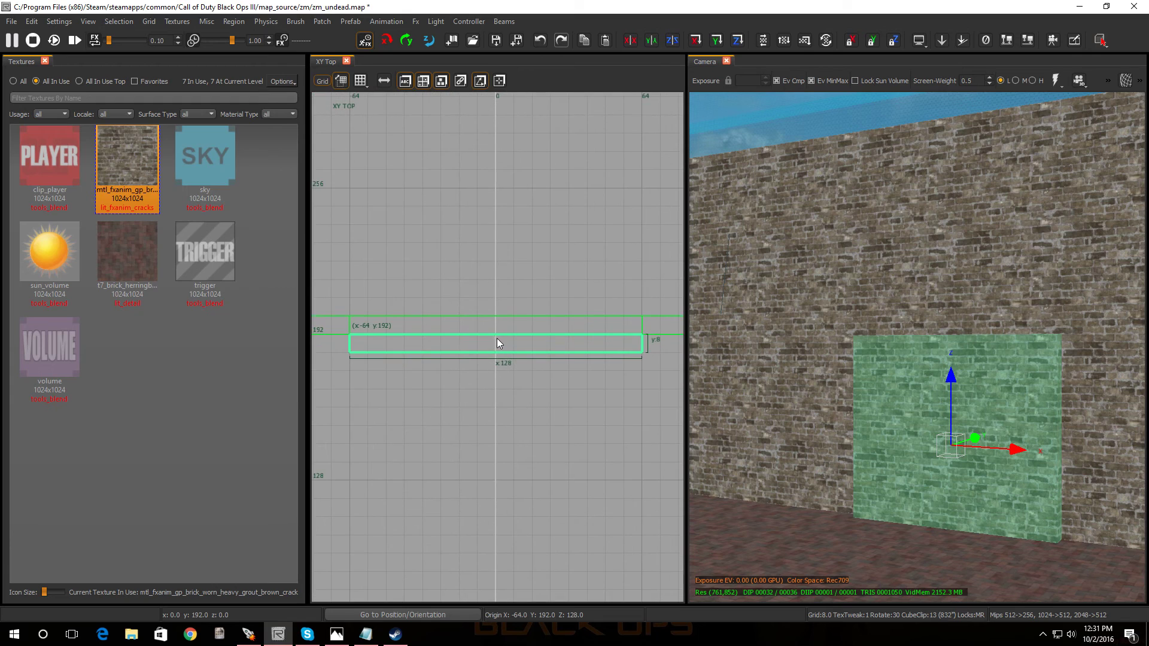
left_click_drag(497, 340, 505, 326)
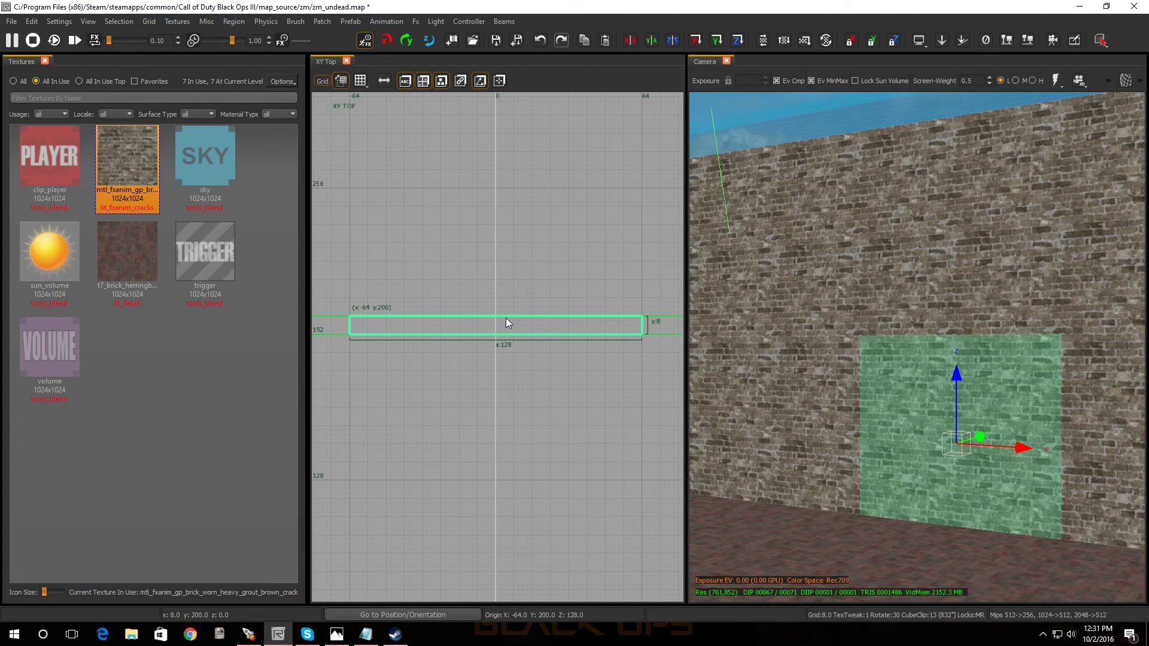
key("2")
left_click_drag(501, 280, 498, 282)
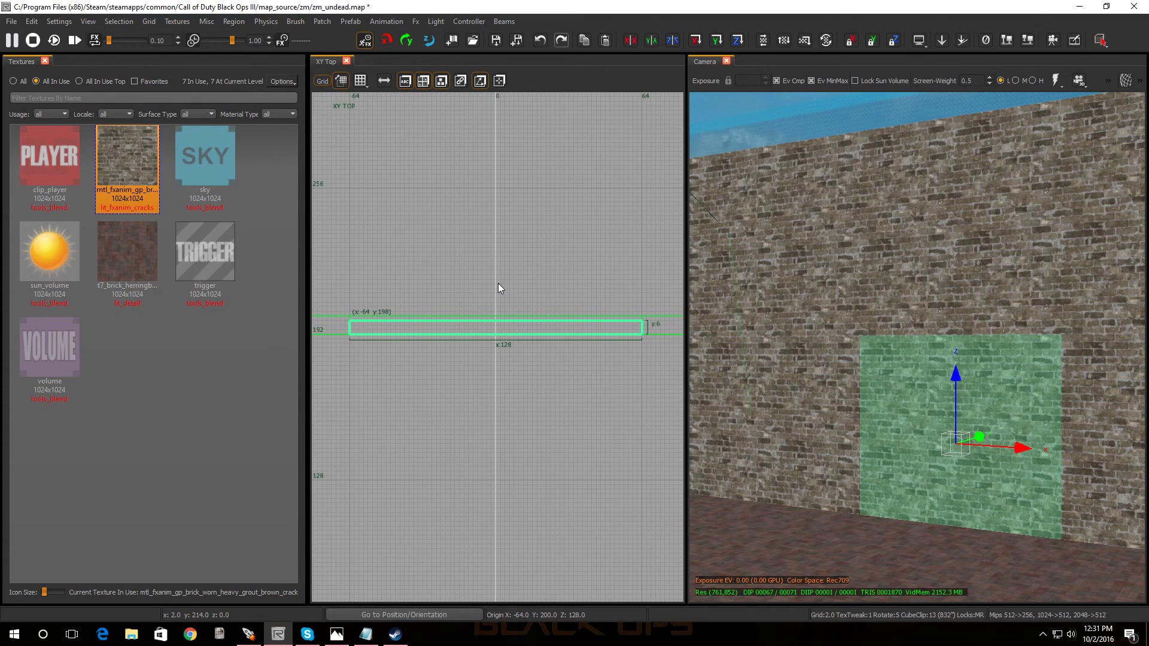
left_click_drag(486, 369, 487, 365)
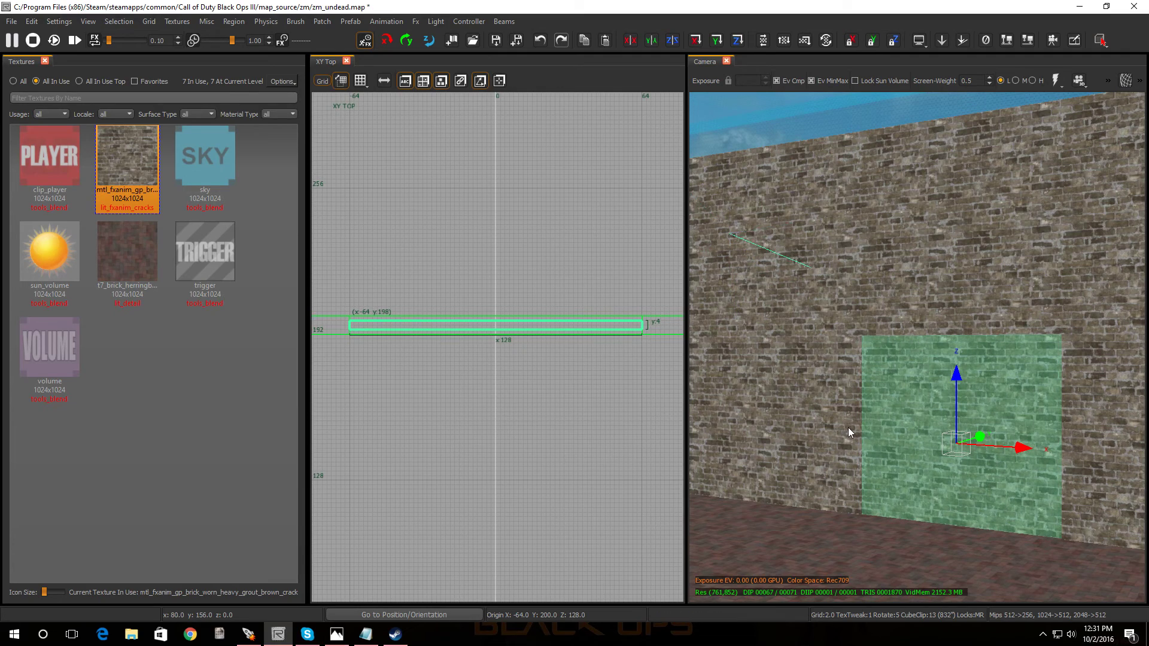
Step: Search all textures for "door" and apply t7_decal_fixture_door_wood_02 to the selected door section
mouse_move(839, 433)
right_mouse_down()
mouse_move(853, 413)
mouse_move(898, 413)
mouse_move(817, 413)
mouse_move(839, 433)
right_mouse_up()
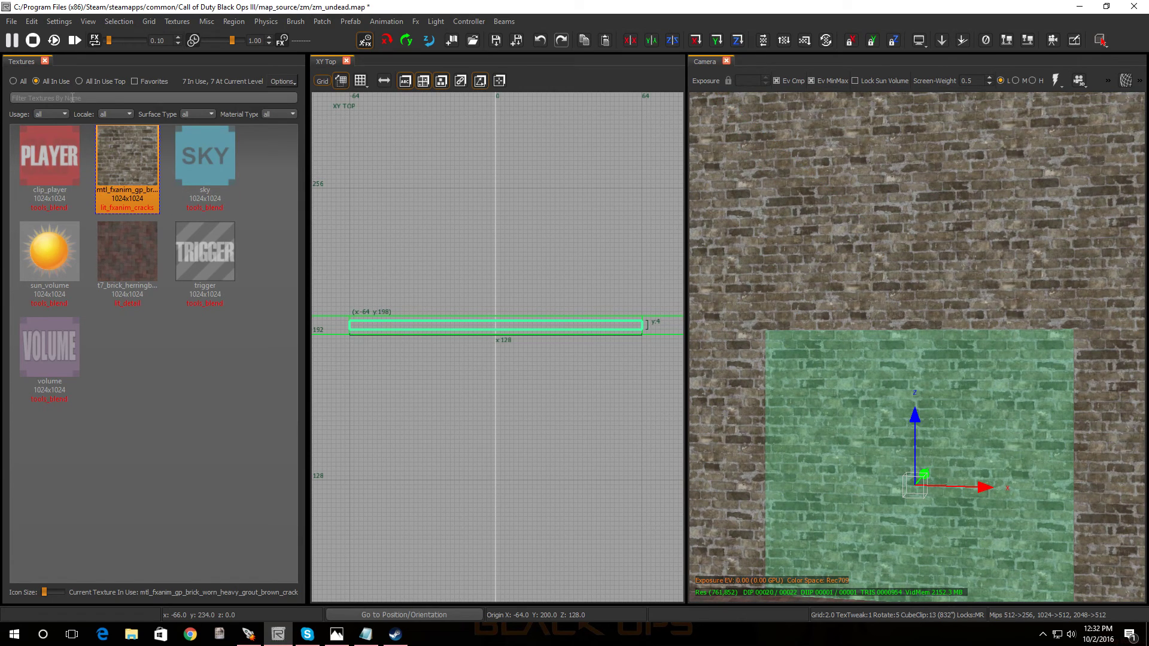
left_click(13, 81)
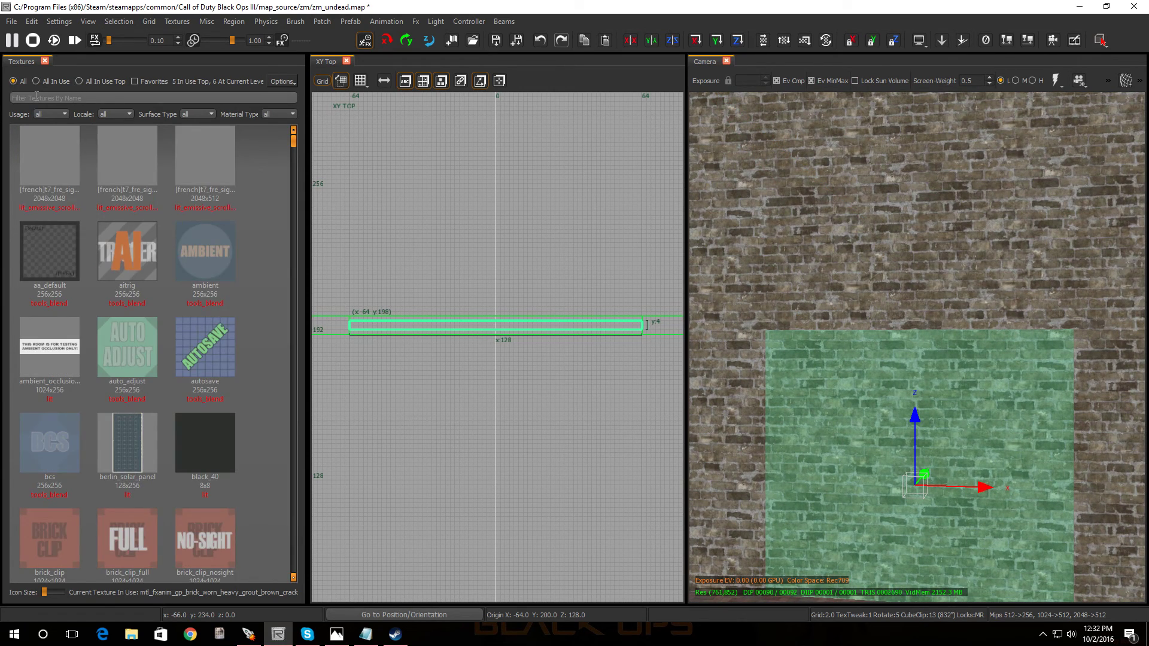
type("door")
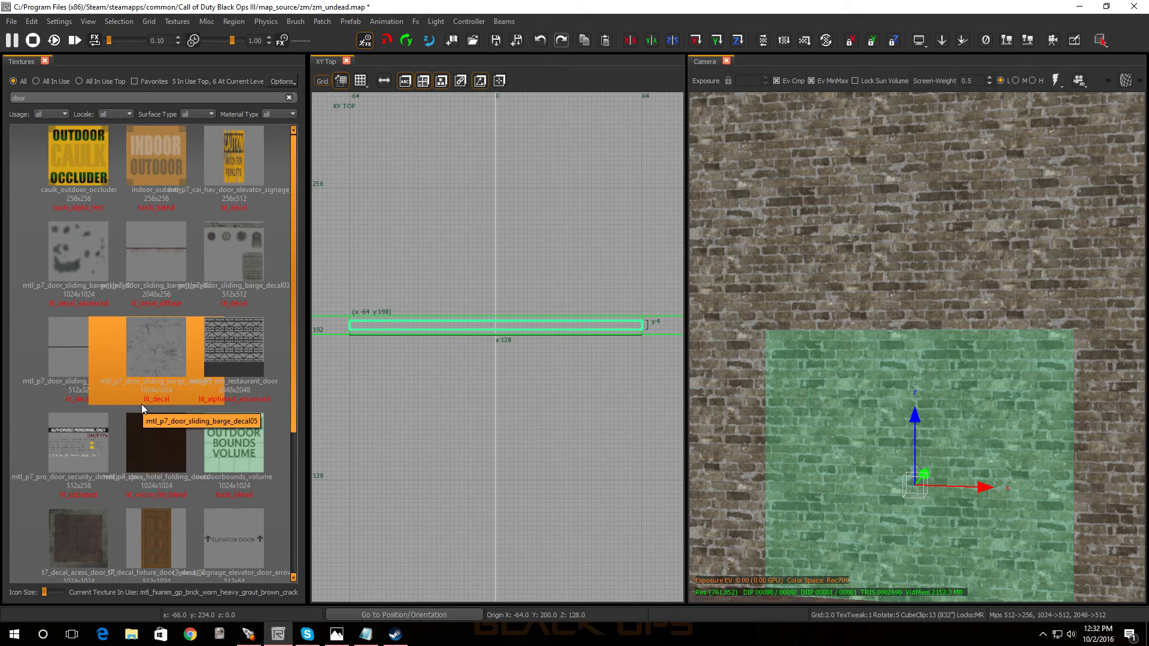
scroll(141, 404, "down", 3)
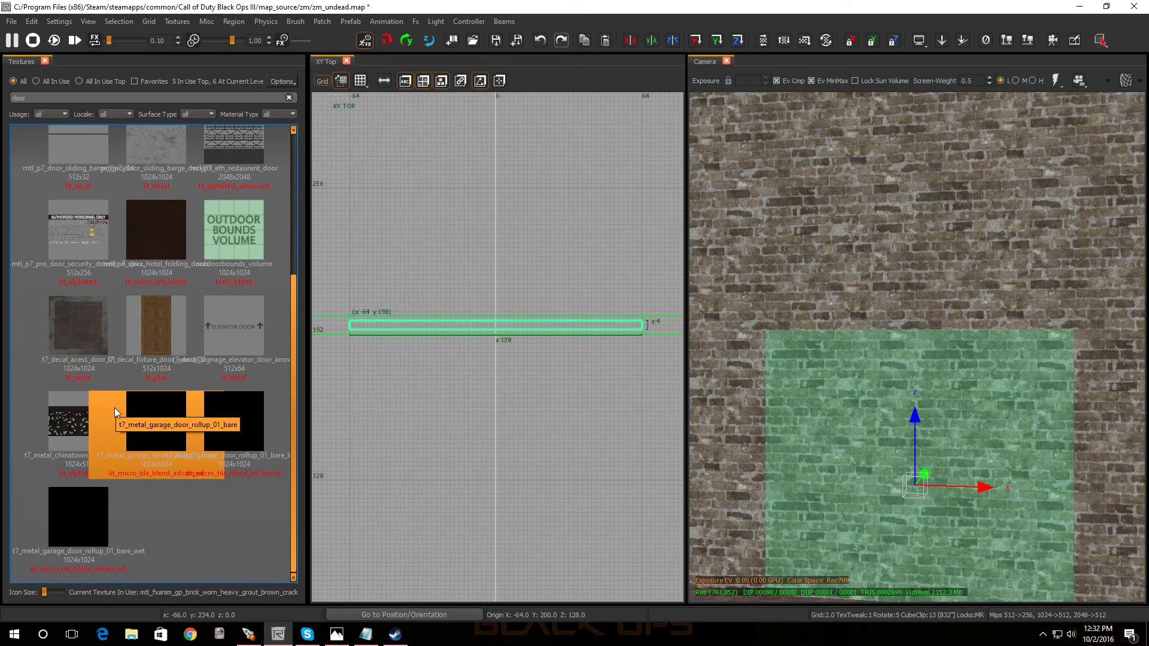
left_click(163, 328)
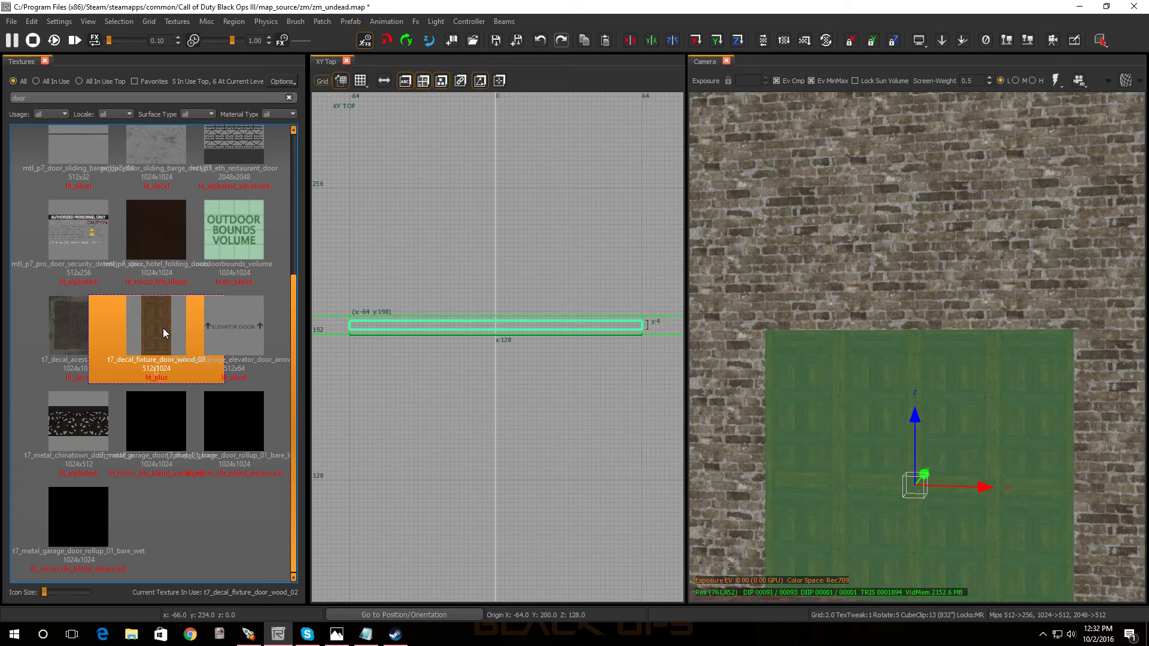
key("Escape")
mouse_move(903, 439)
right_mouse_down()
mouse_move(945, 440)
mouse_move(916, 479)
right_mouse_up()
key("Up")
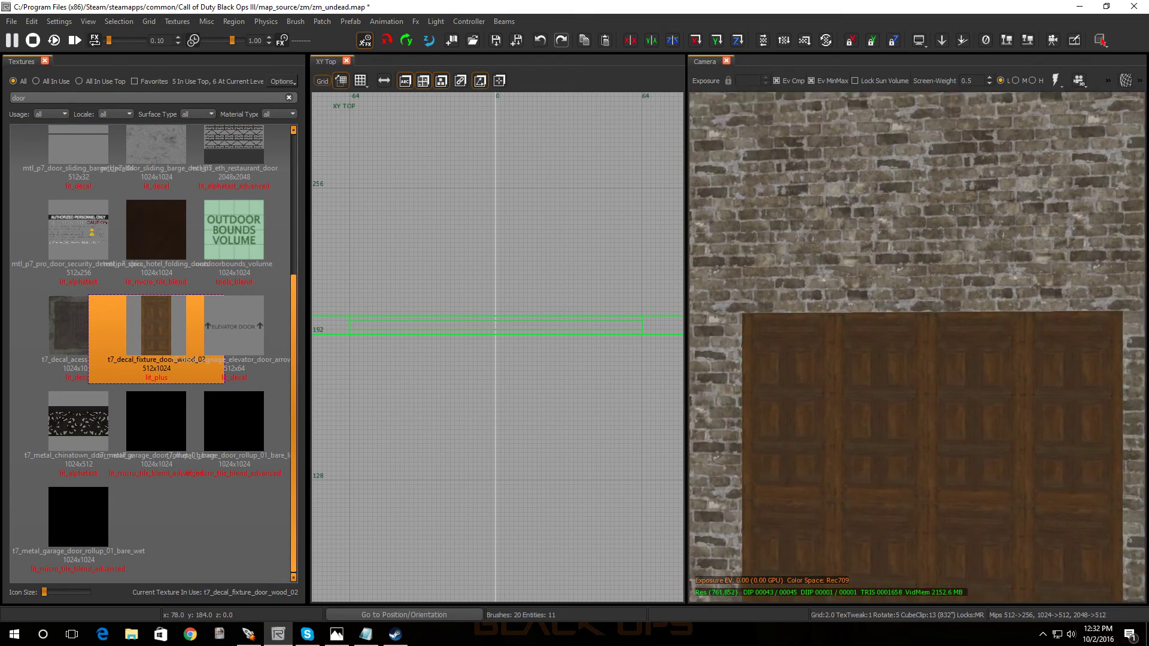
mouse_move(905, 431)
right_mouse_down()
mouse_move(880, 431)
mouse_move(933, 433)
mouse_move(905, 431)
right_mouse_up()
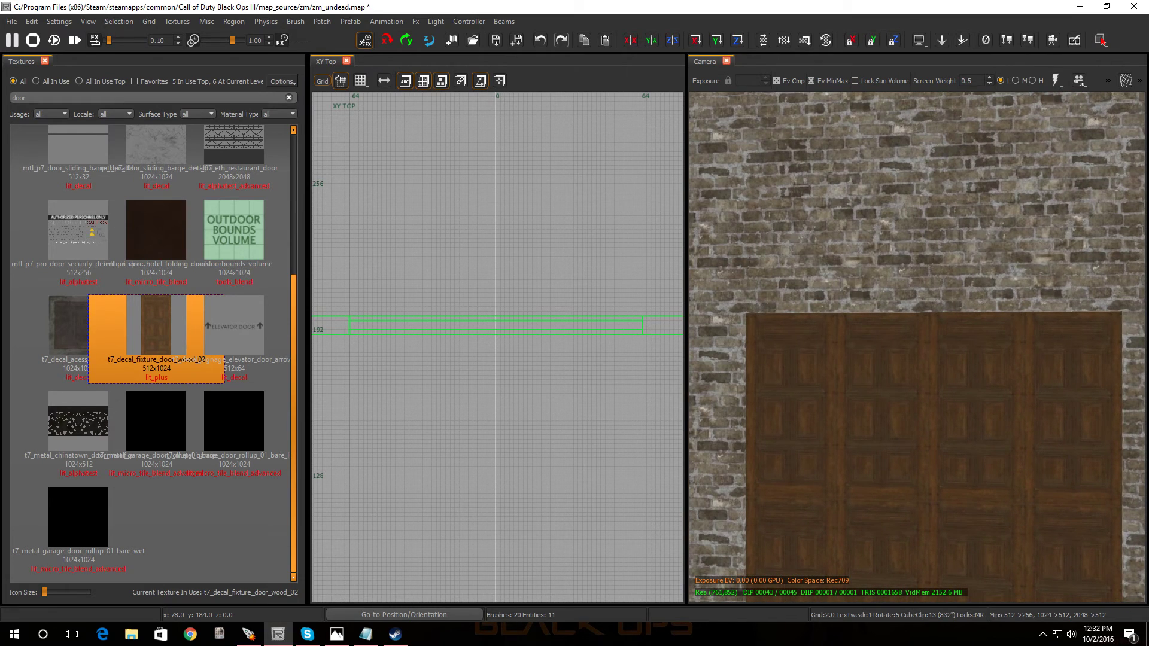
Step: Select the wooden door section and convert it into a script brushmodel entity
left_click(916, 437, "shift")
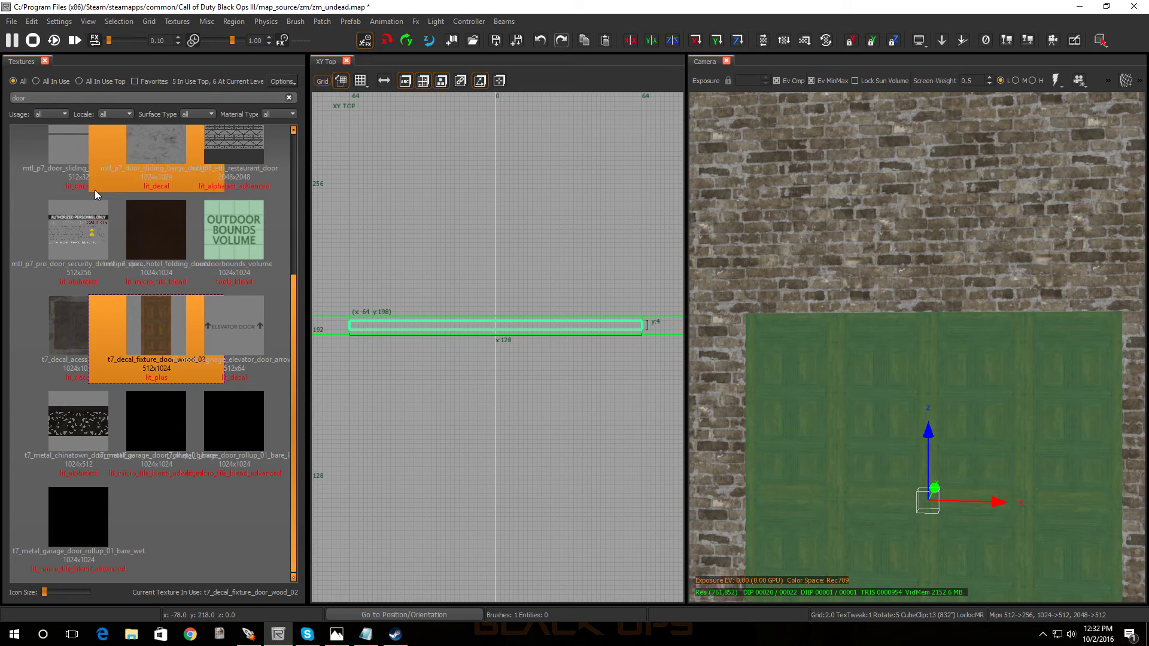
key("b")
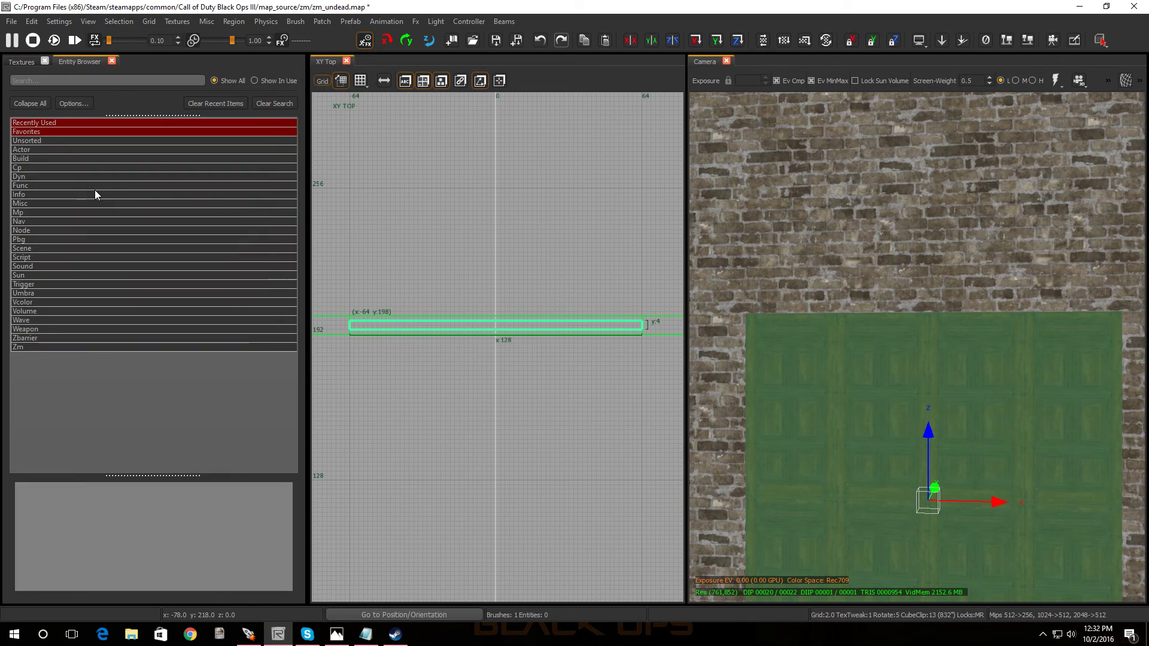
left_click(41, 257)
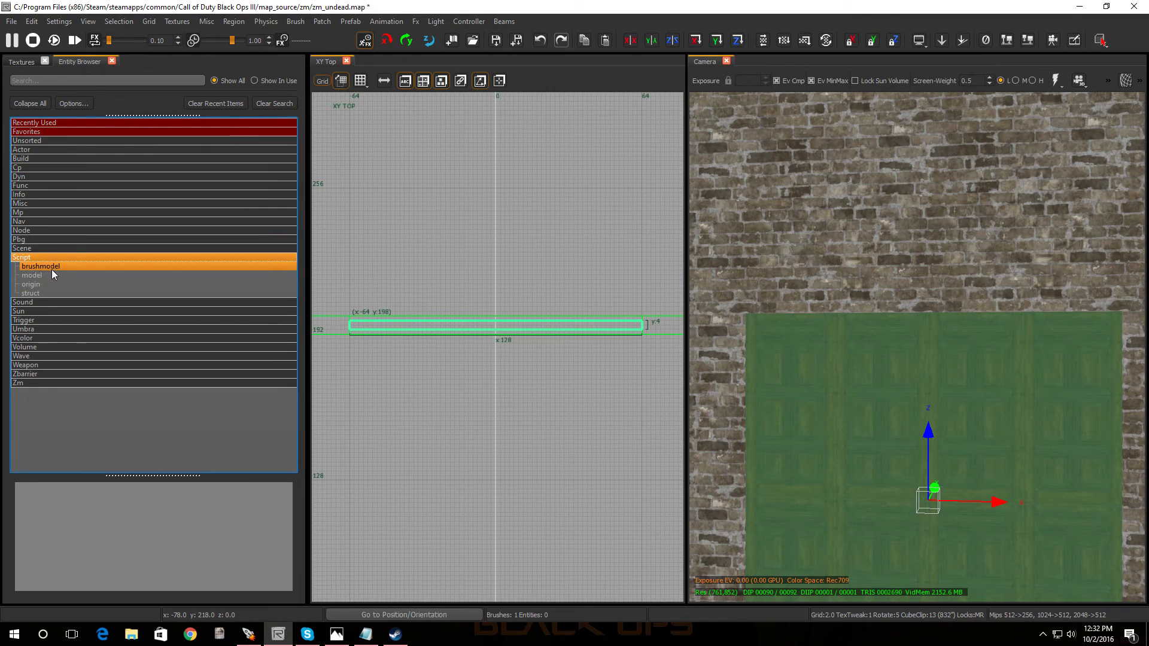
left_click_drag(55, 267, 892, 430)
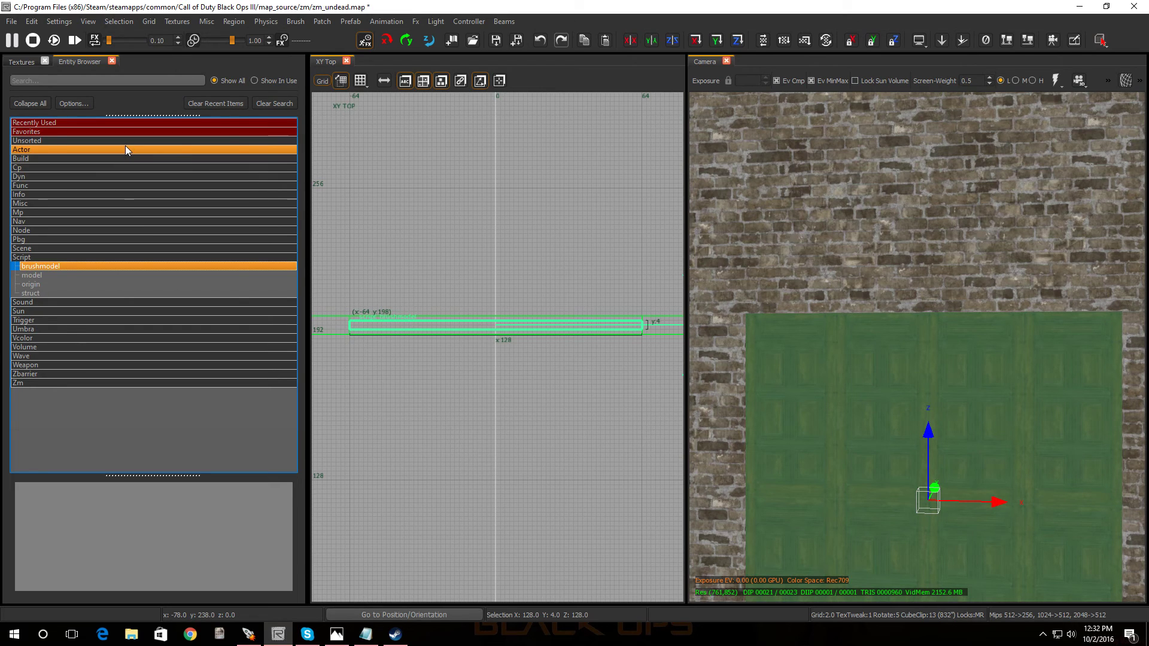
Step: Set the door brushmodel's targetname to auto1 in its entity properties
key("n")
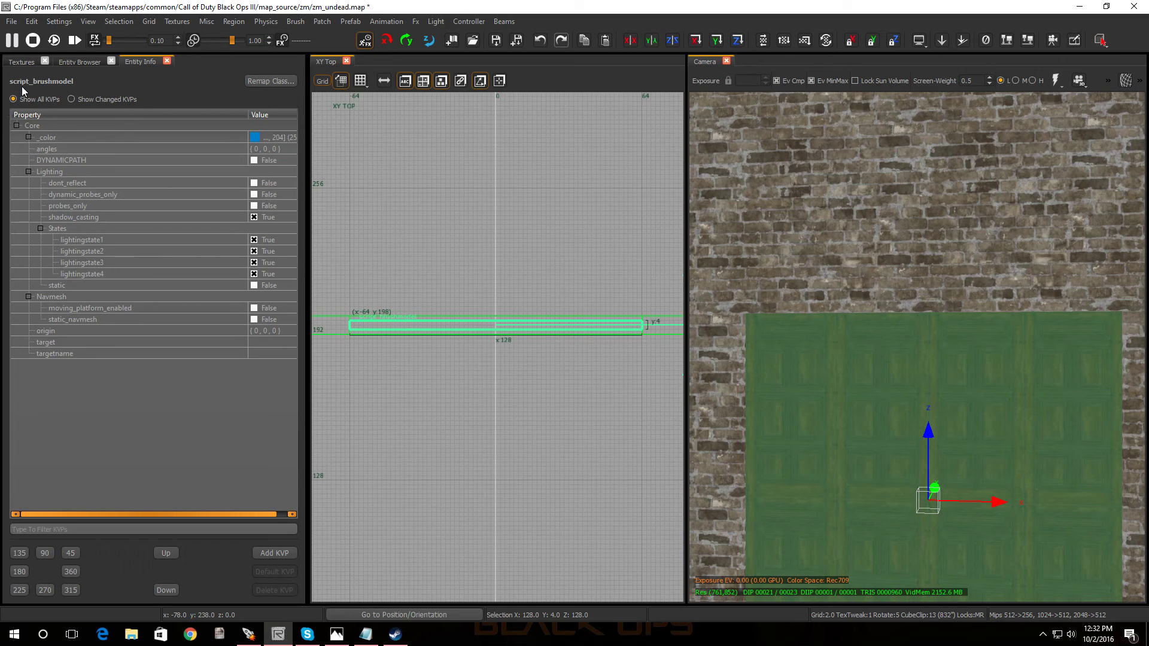
left_click(259, 354)
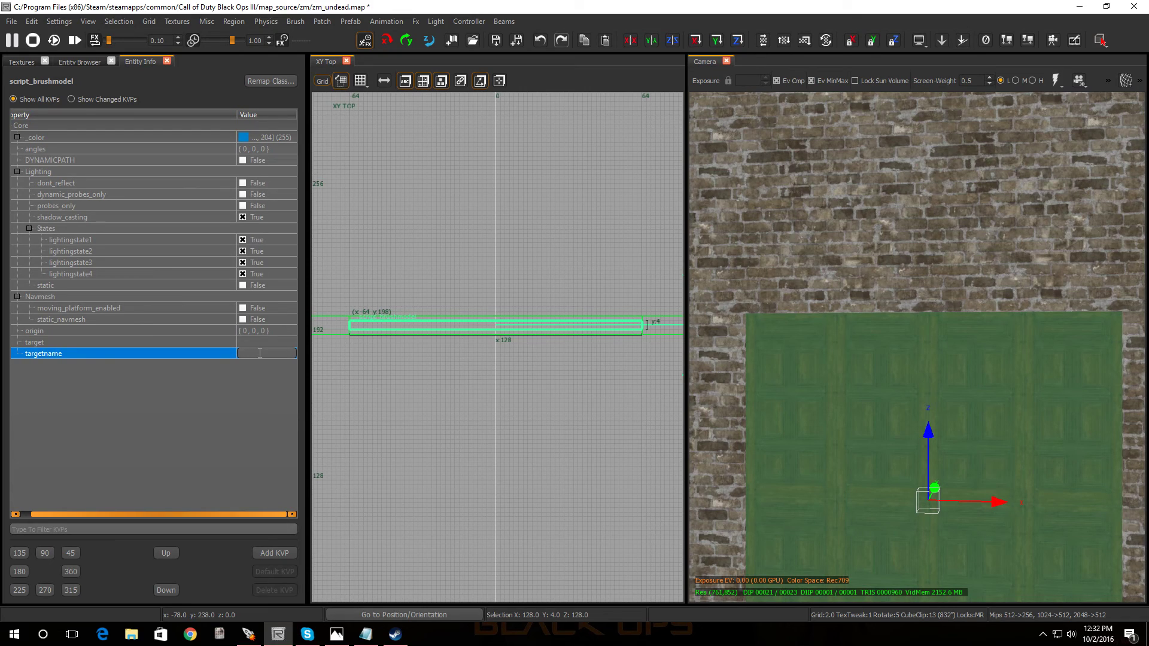
type("auto1")
key("Return")
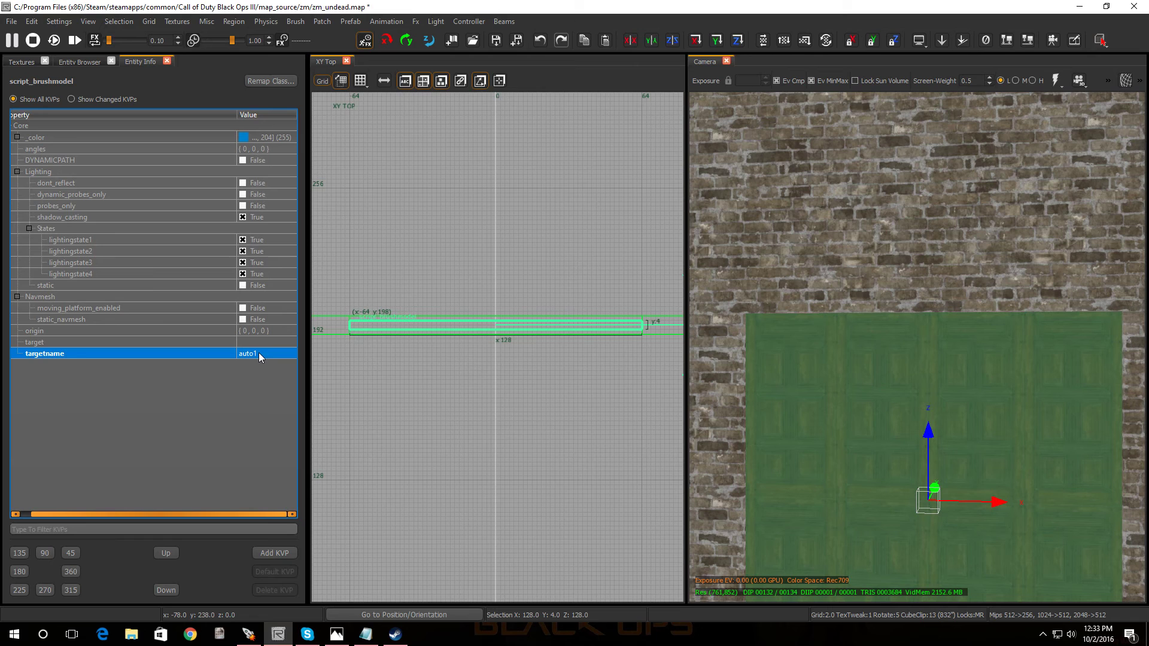
Step: Add a script_vector key with the value 0 0 0 to the door brushmodel
left_click(274, 553)
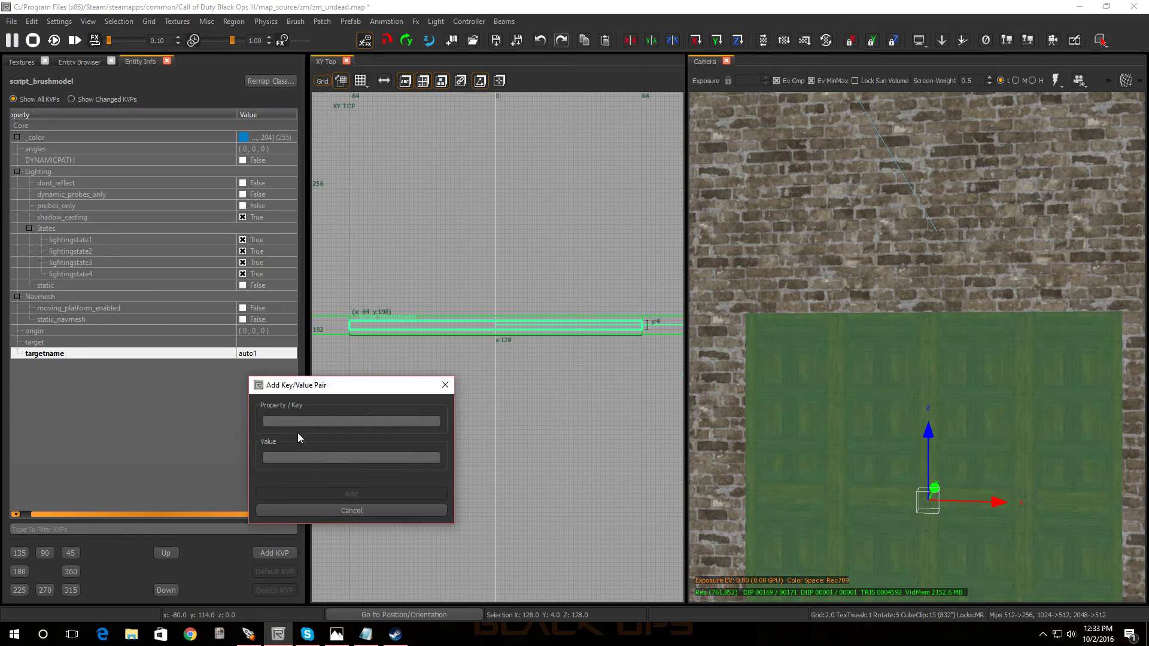
type("script_ve")
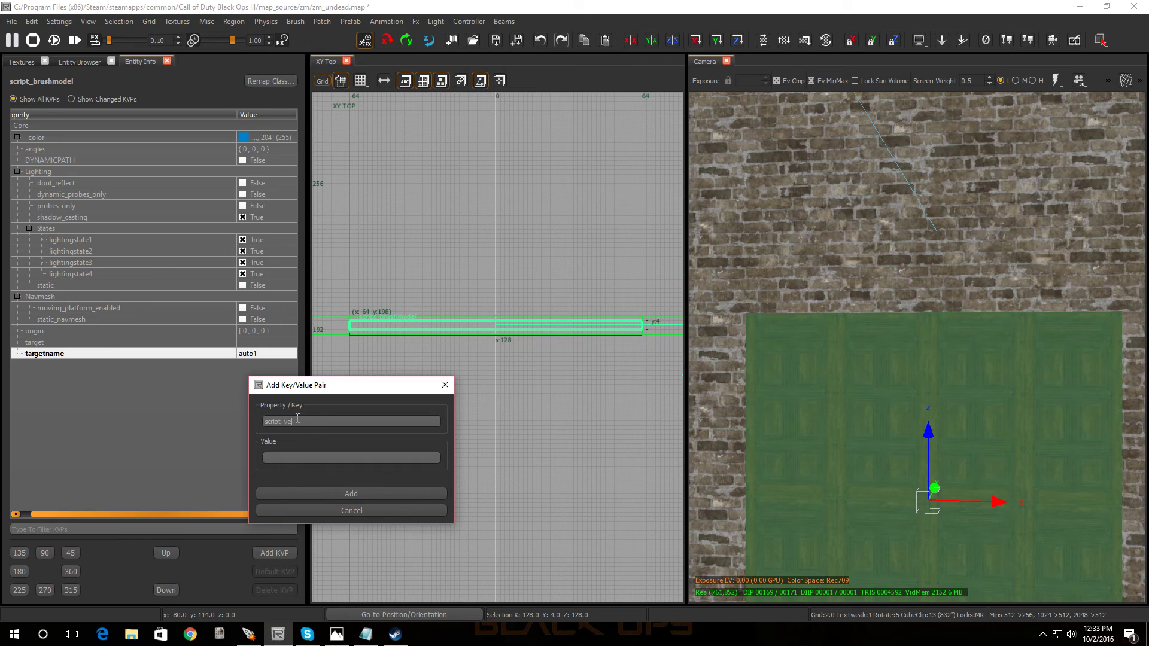
type("ctor")
left_click(322, 491)
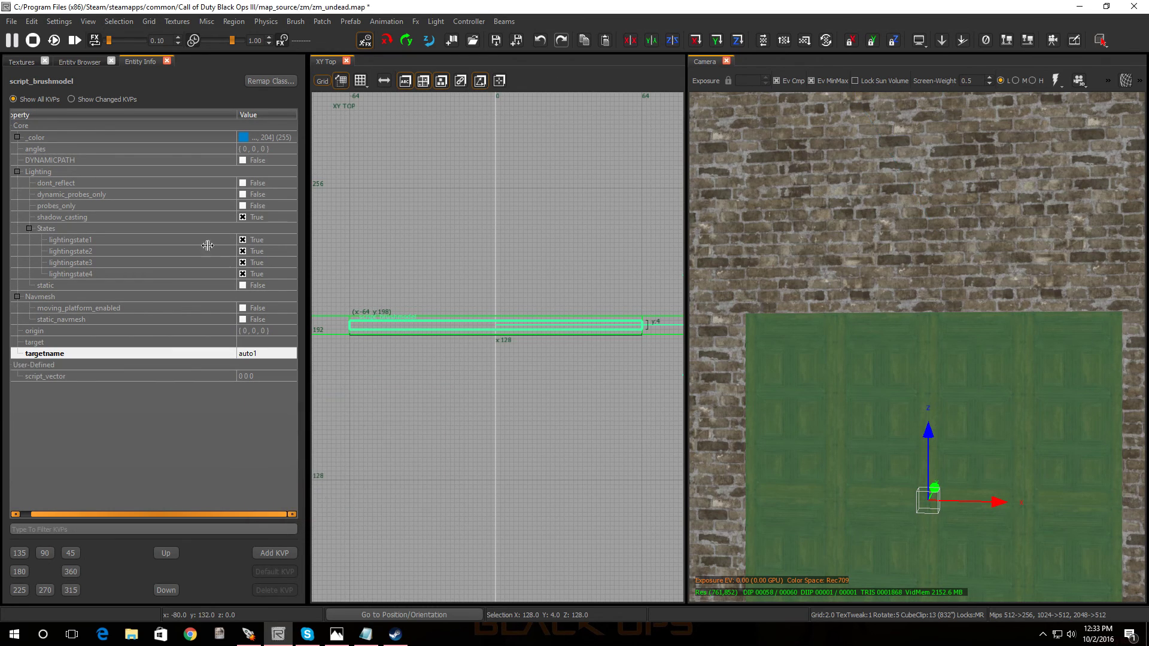
Step: Deselect the door and draw a separate brush 112 wide, 4 deep and 128 high against its front, starting at y 194
key("Escape")
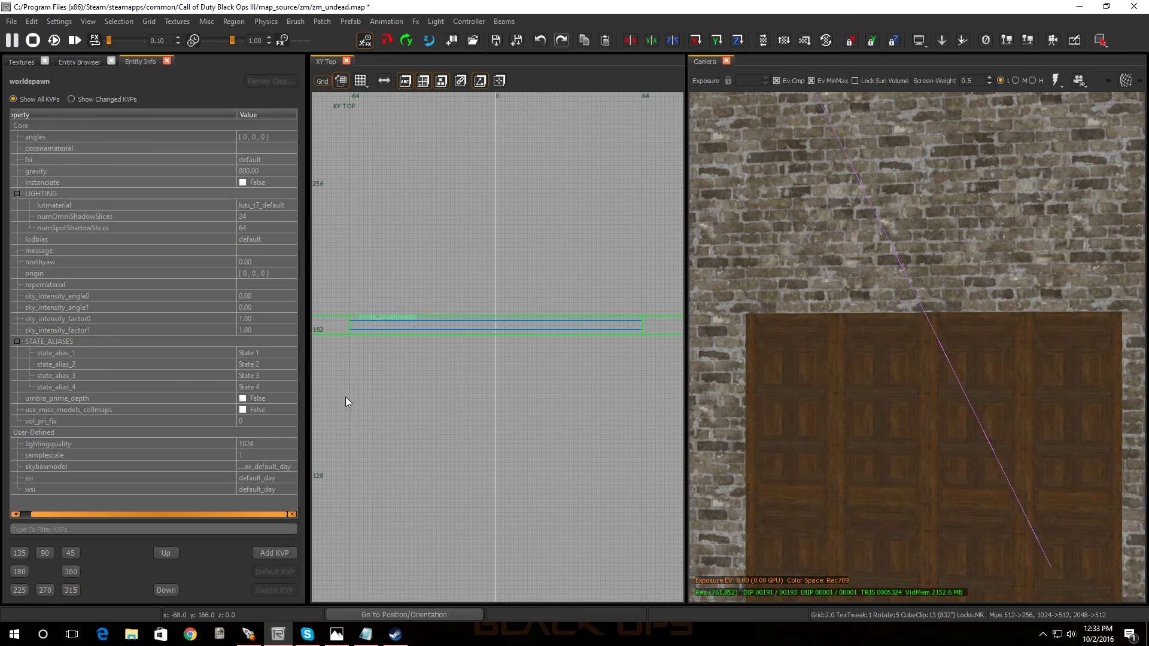
mouse_move(364, 332)
left_mouse_down()
mouse_move(396, 362)
mouse_move(621, 379)
mouse_move(620, 366)
left_mouse_up()
left_click_drag(548, 401, 551, 380)
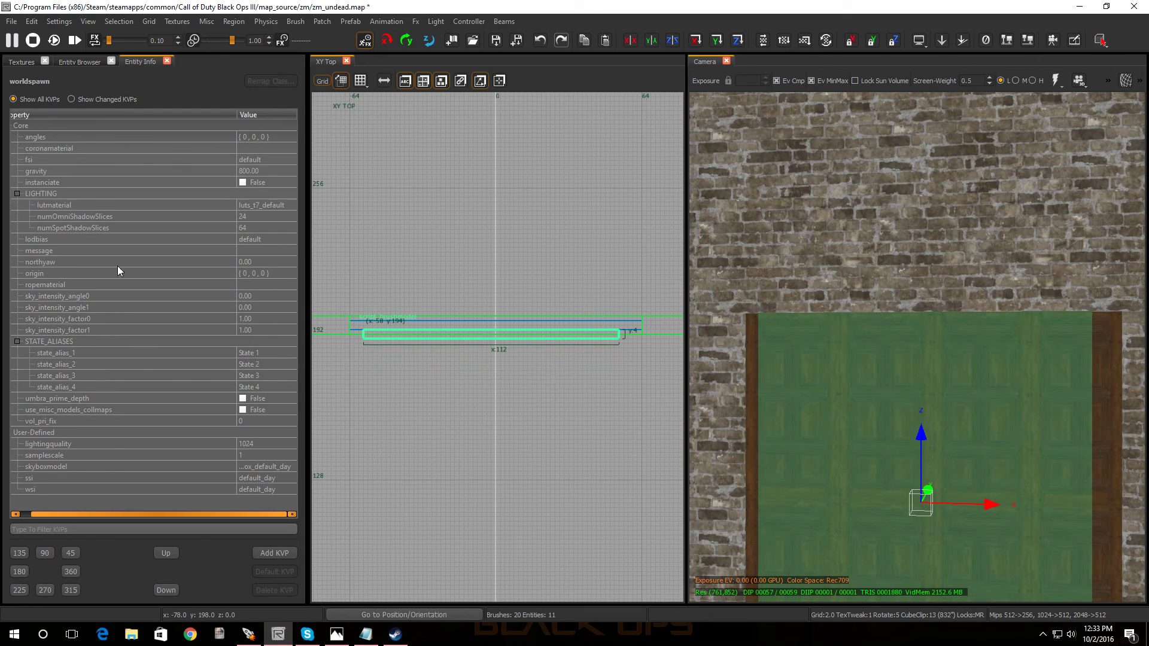
Step: Convert the new brush in front of the door into a trigger entity of type use
left_click(67, 64)
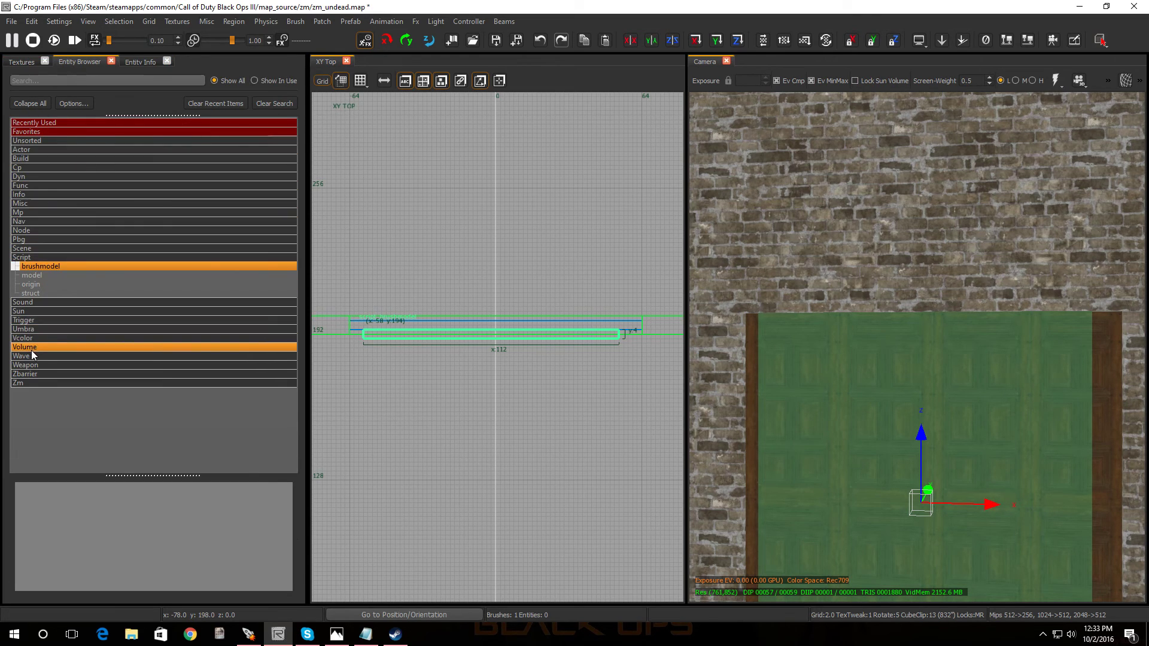
double_click(38, 321)
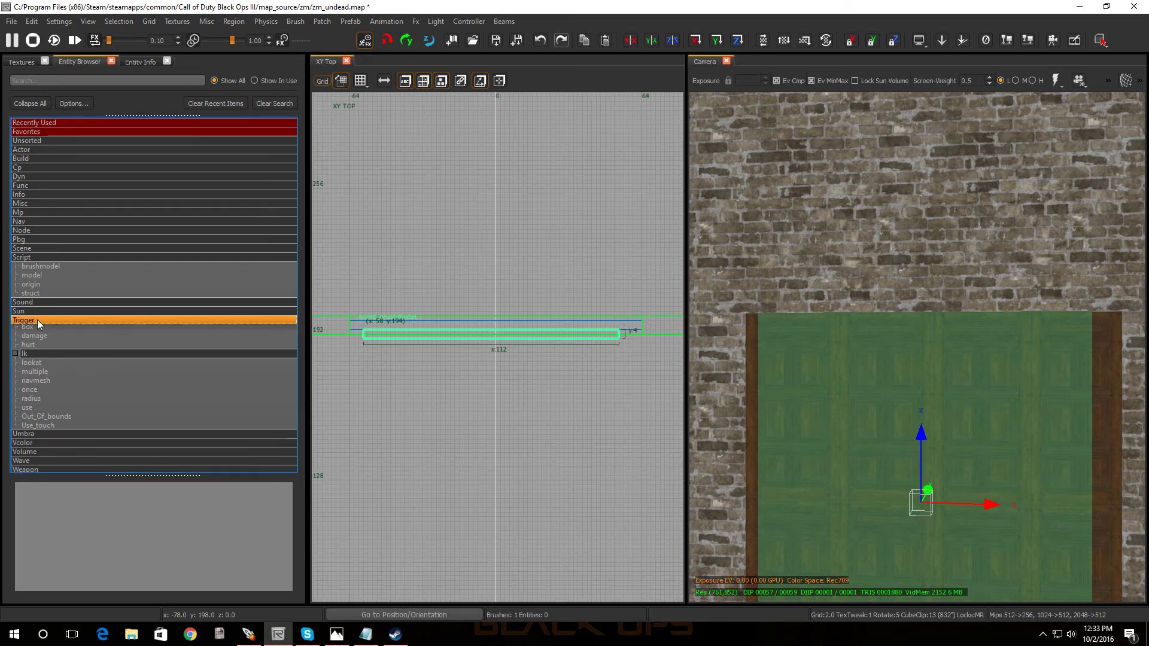
left_click(41, 411)
mouse_move(41, 413)
left_mouse_down()
mouse_move(451, 385)
mouse_move(672, 388)
mouse_move(840, 438)
left_mouse_up()
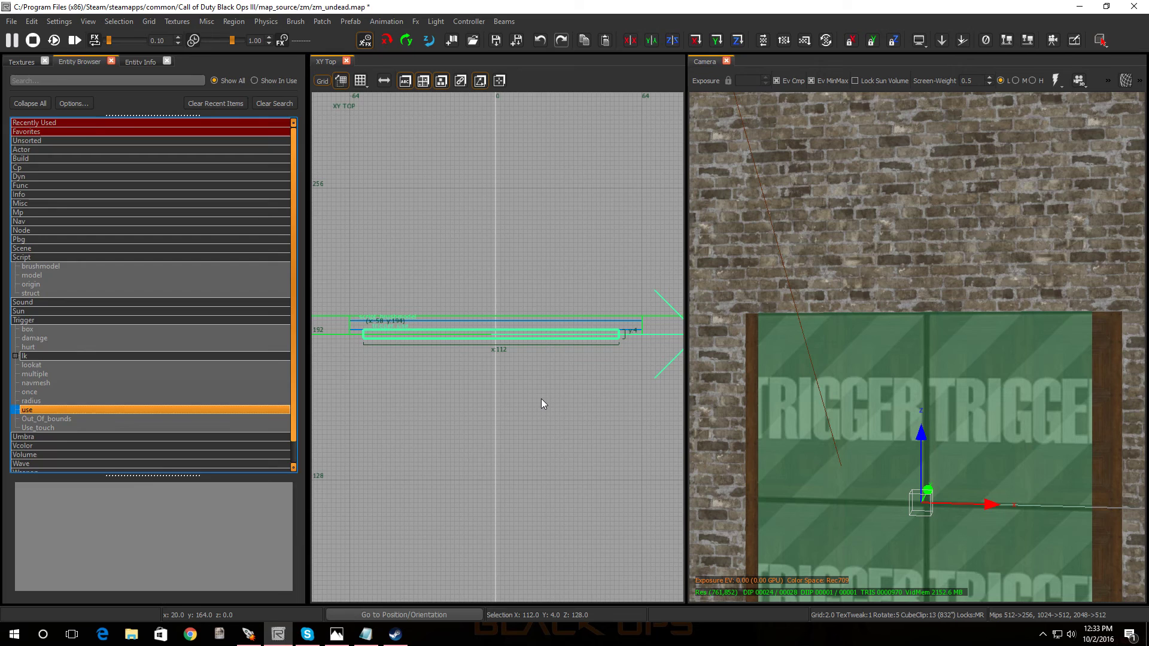
Step: Set the use trigger's targetname to zombie_door in its entity properties
key("n")
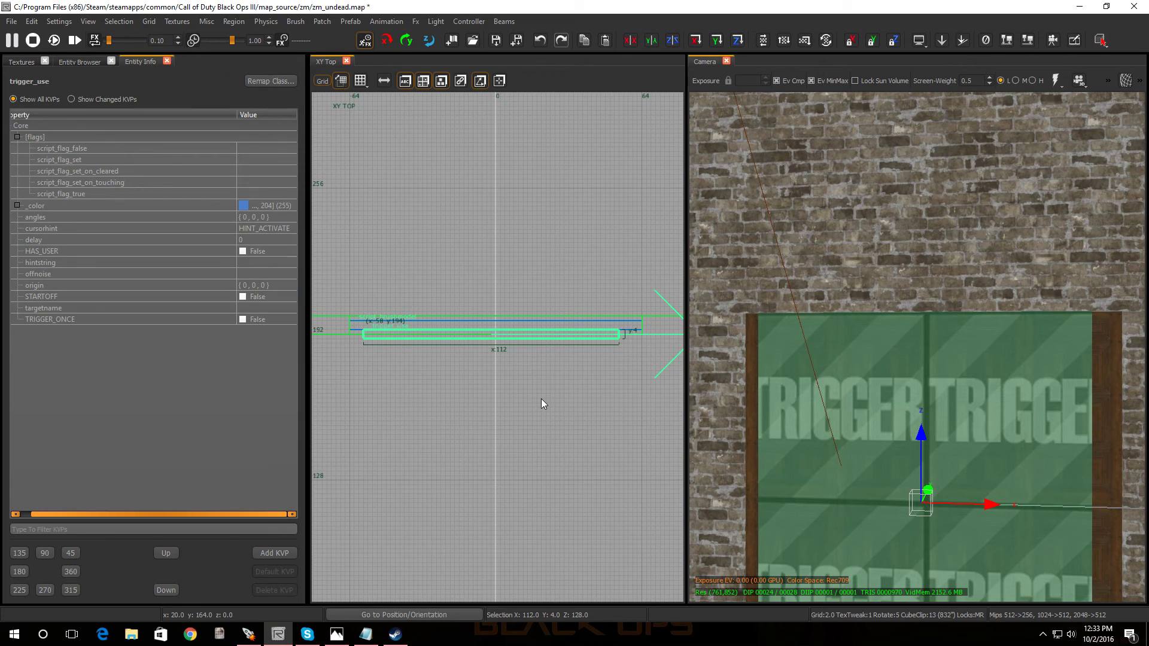
left_click_drag(307, 282, 431, 288)
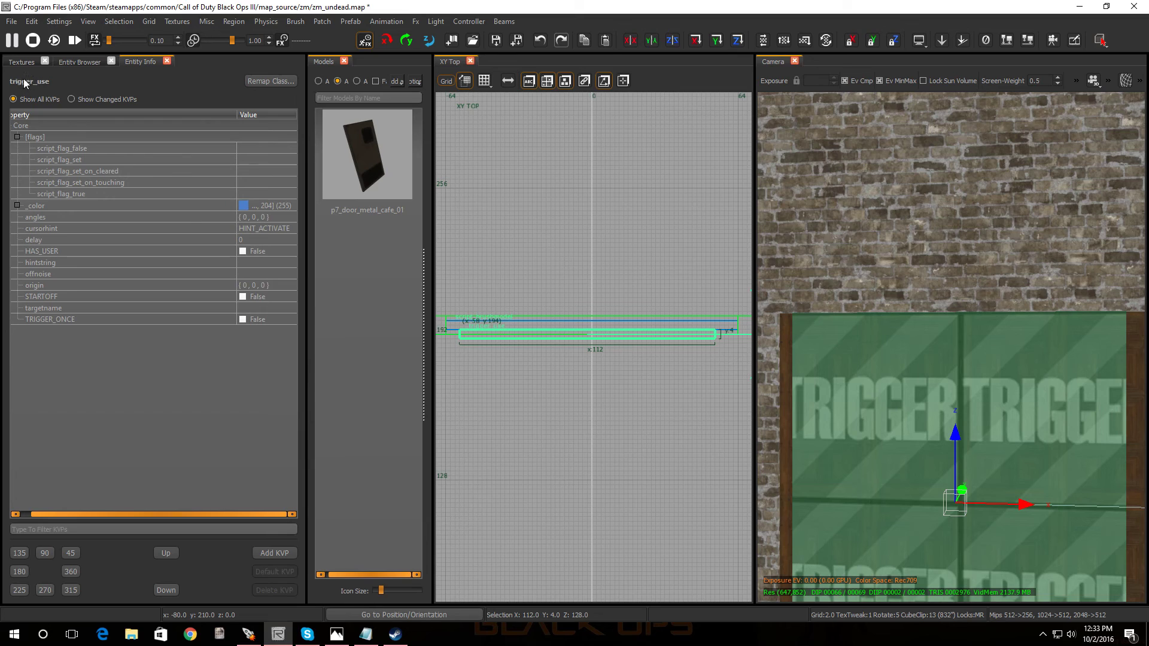
left_click(258, 306)
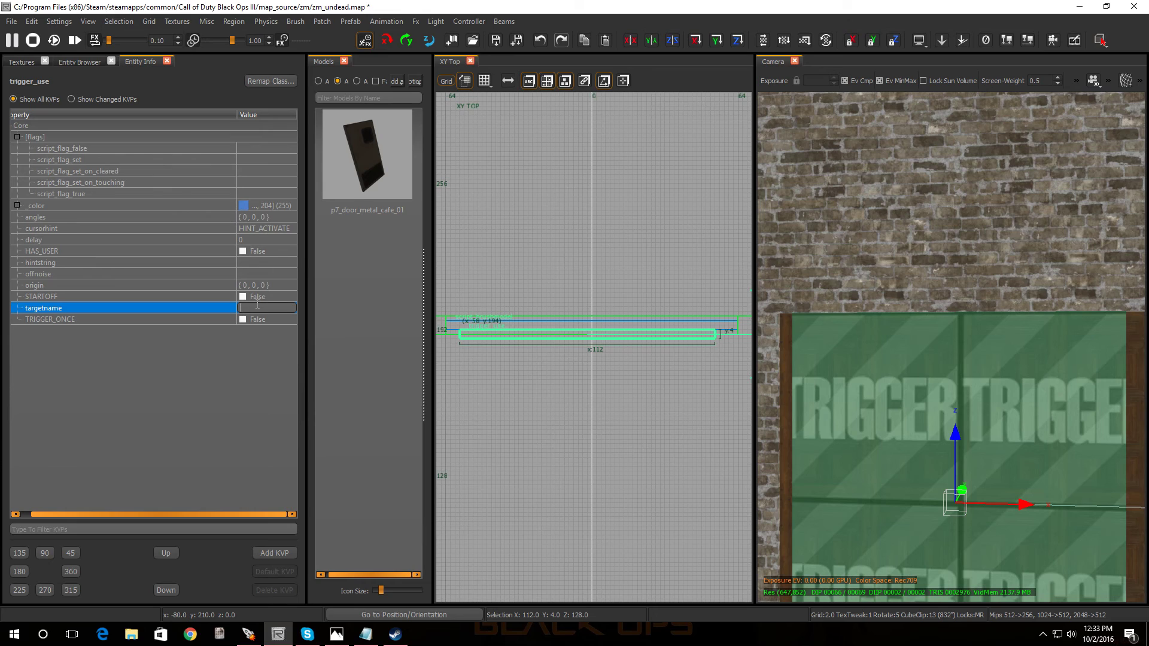
type("zombie_door")
key("Return")
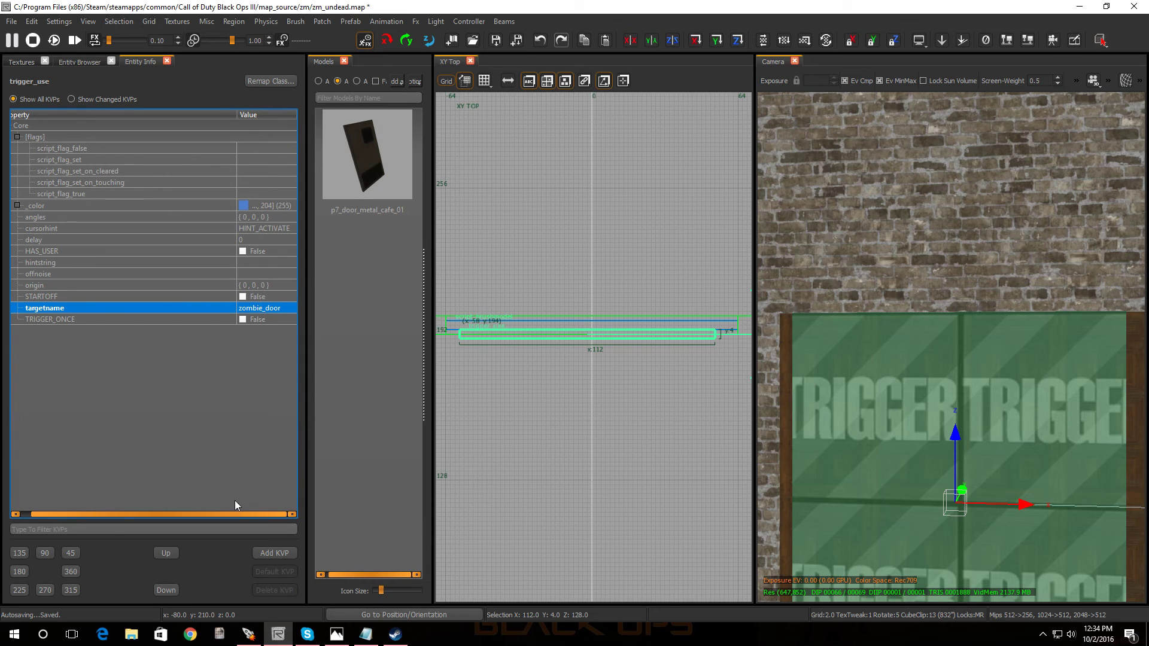
Step: Add a zombie_cost key with the value 100 to the use trigger
left_click(273, 553)
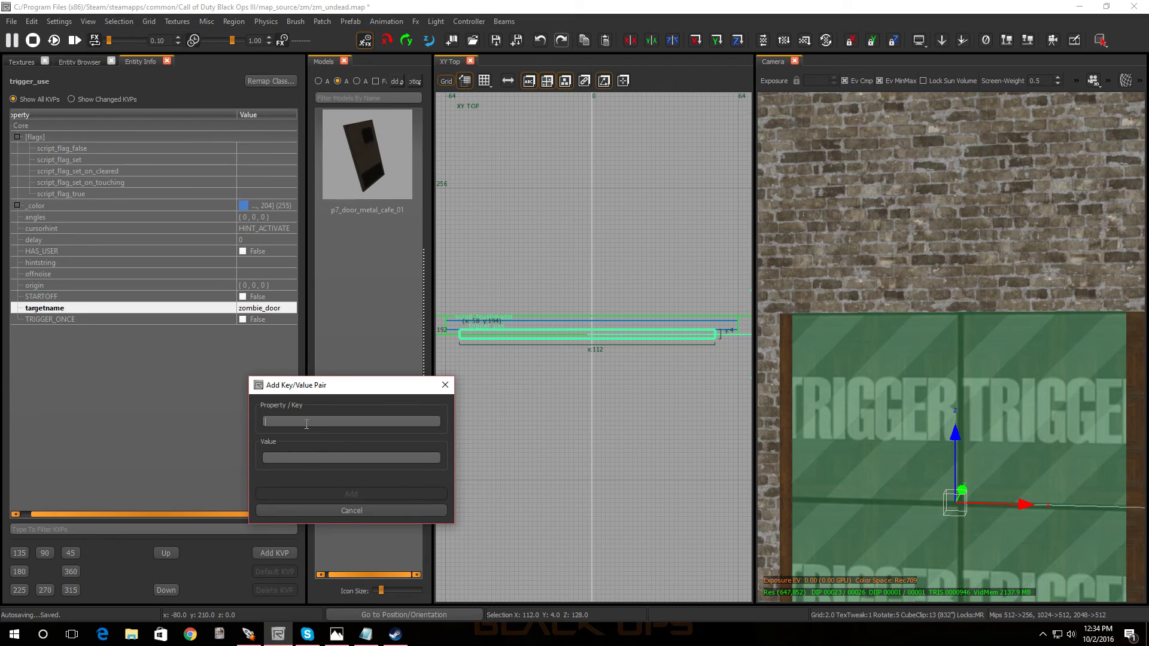
type("zombie")
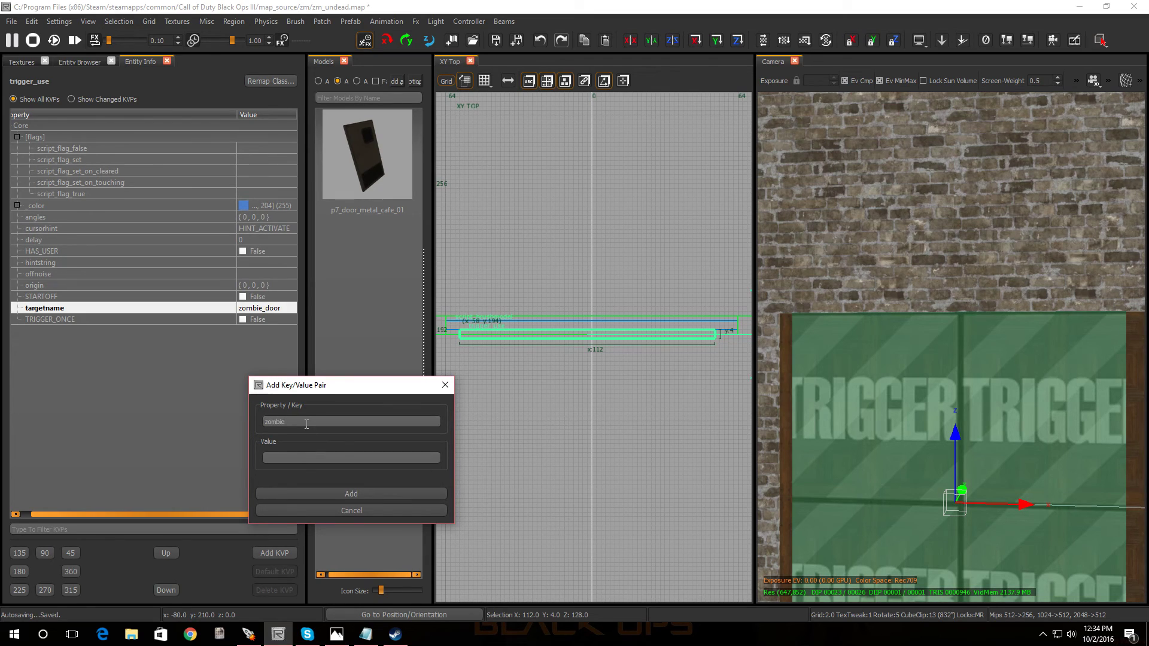
type("_cost")
left_click(346, 494)
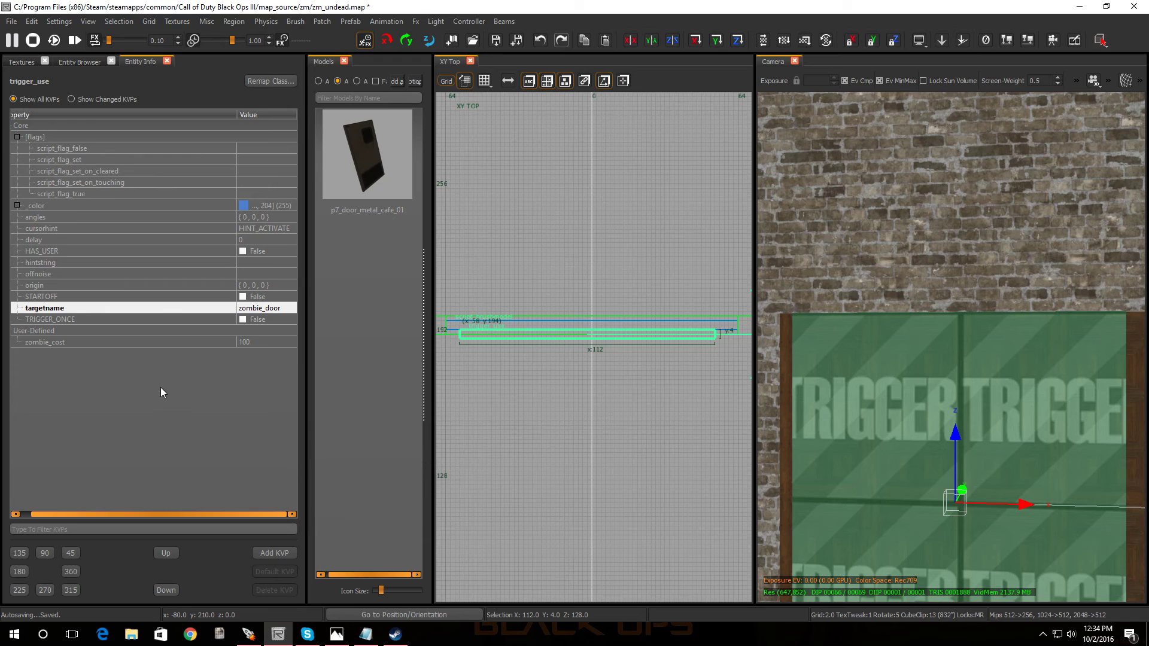
Step: Add a script_noteworthy key with the value magic_door to the use trigger
left_click(276, 553)
type("script_n")
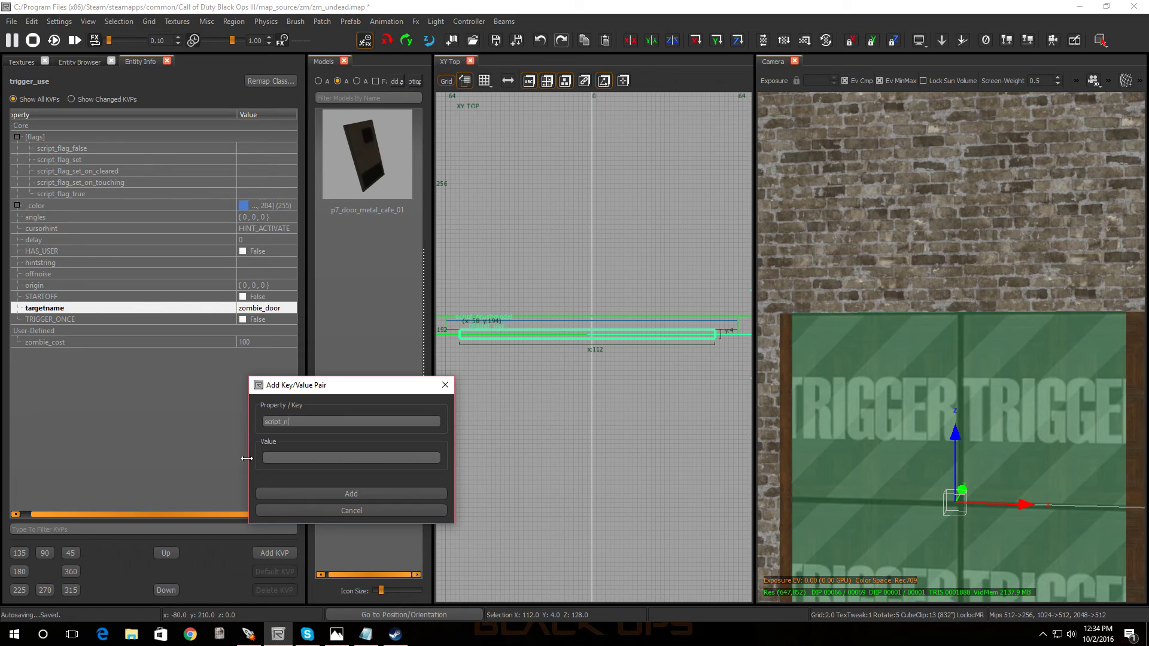
type("otewor")
type("thy")
type("magic")
type("_door")
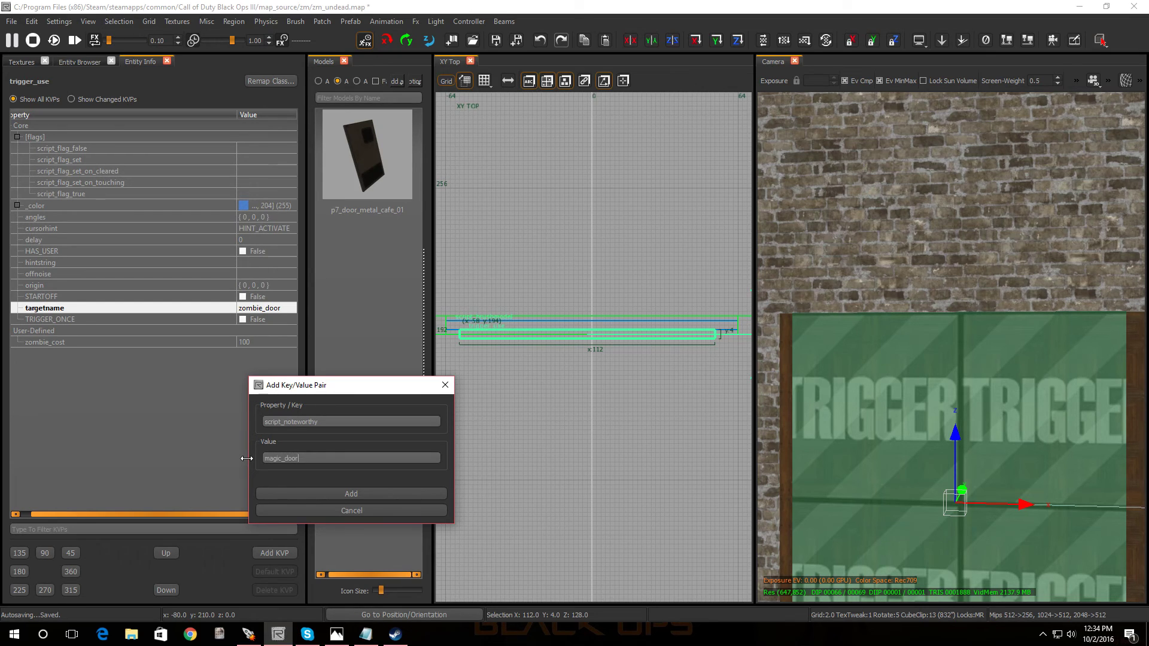
left_click(308, 494)
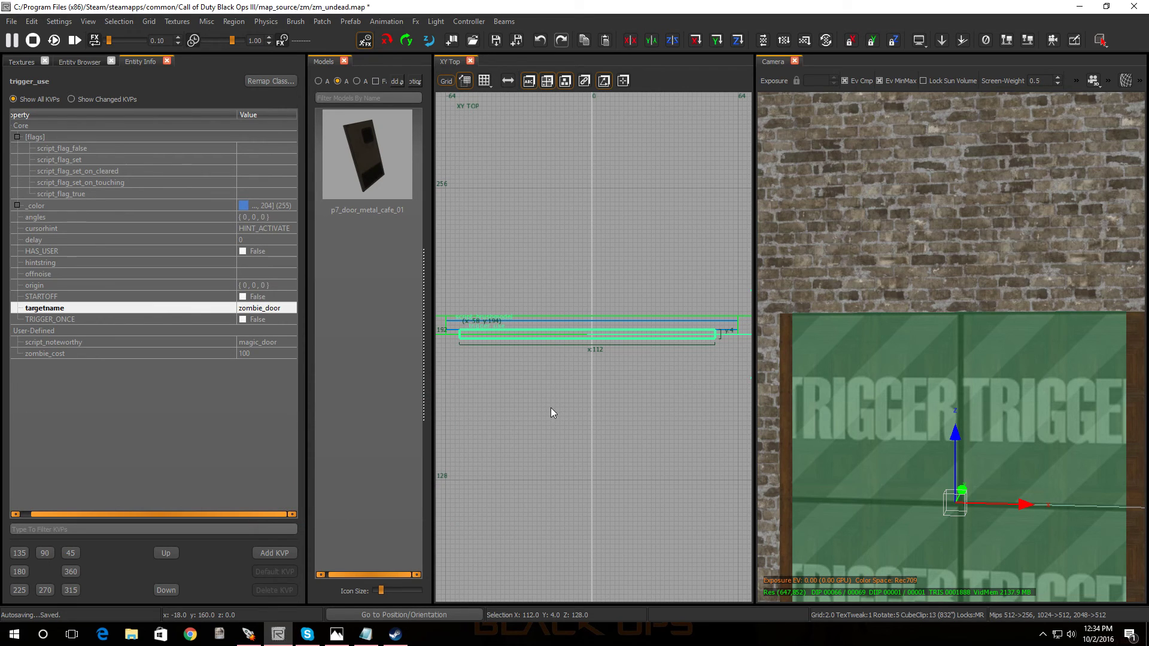
Step: Try raising the door brush model 128 units above its opening in the front view, and return it to its place
key("Escape")
mouse_move(838, 447)
right_mouse_down()
mouse_move(772, 446)
mouse_move(868, 461)
mouse_move(838, 447)
right_mouse_up()
left_click(796, 429, "shift")
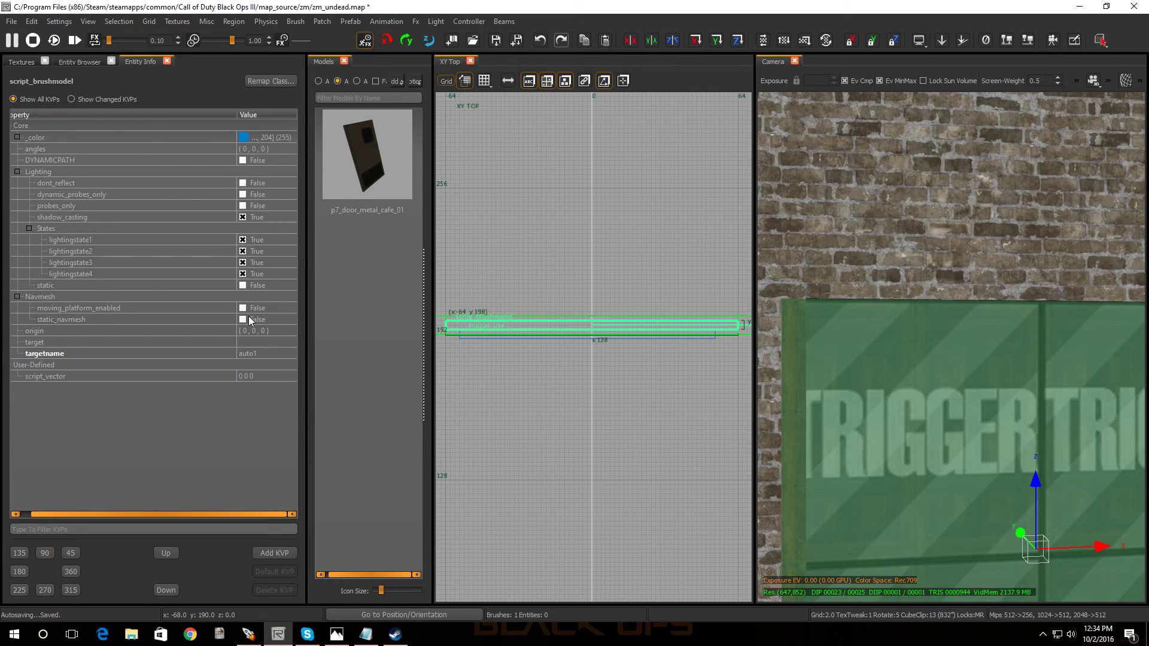
right_click_drag(861, 422, 862, 472)
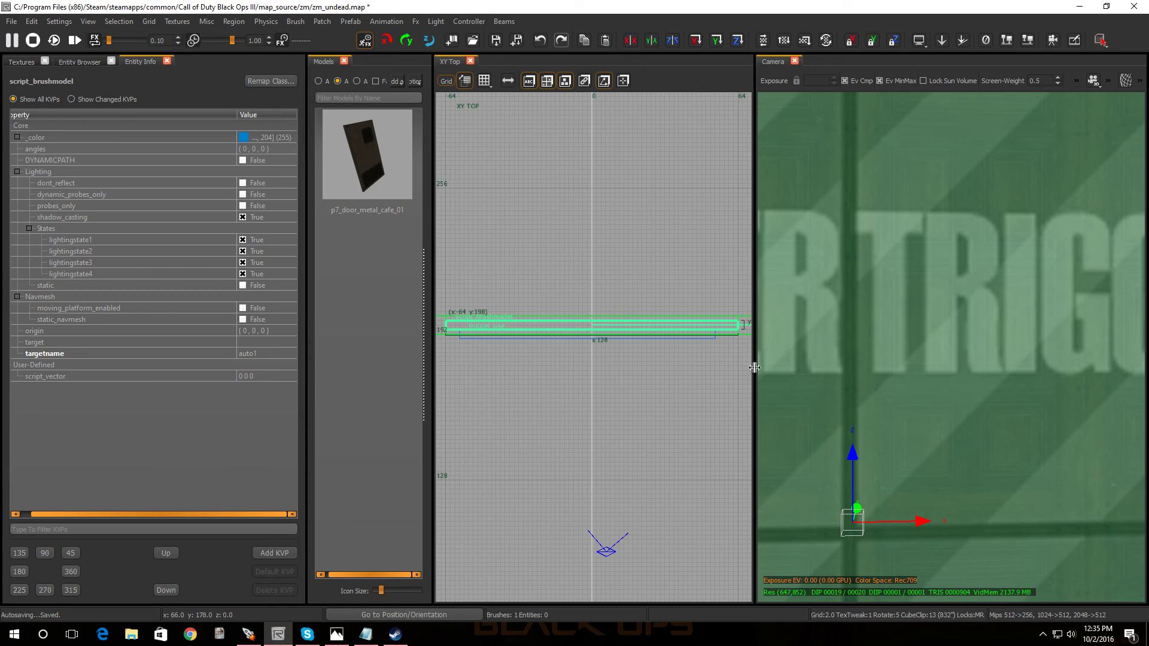
right_click_drag(837, 384, 802, 465)
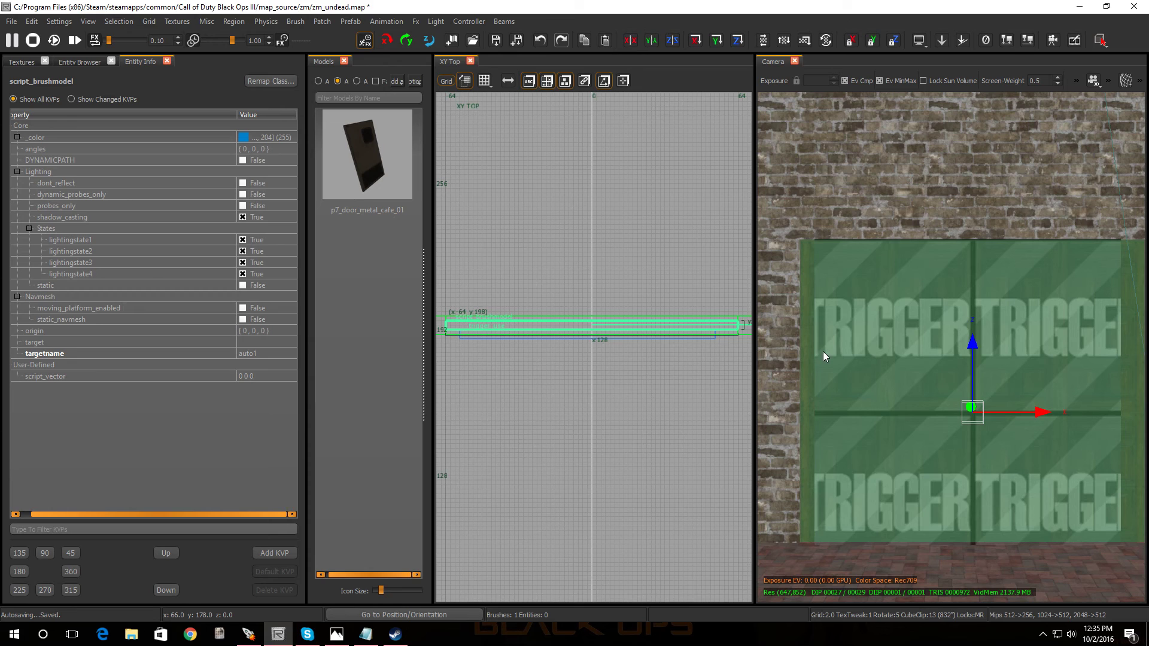
key("ctrl+Tab")
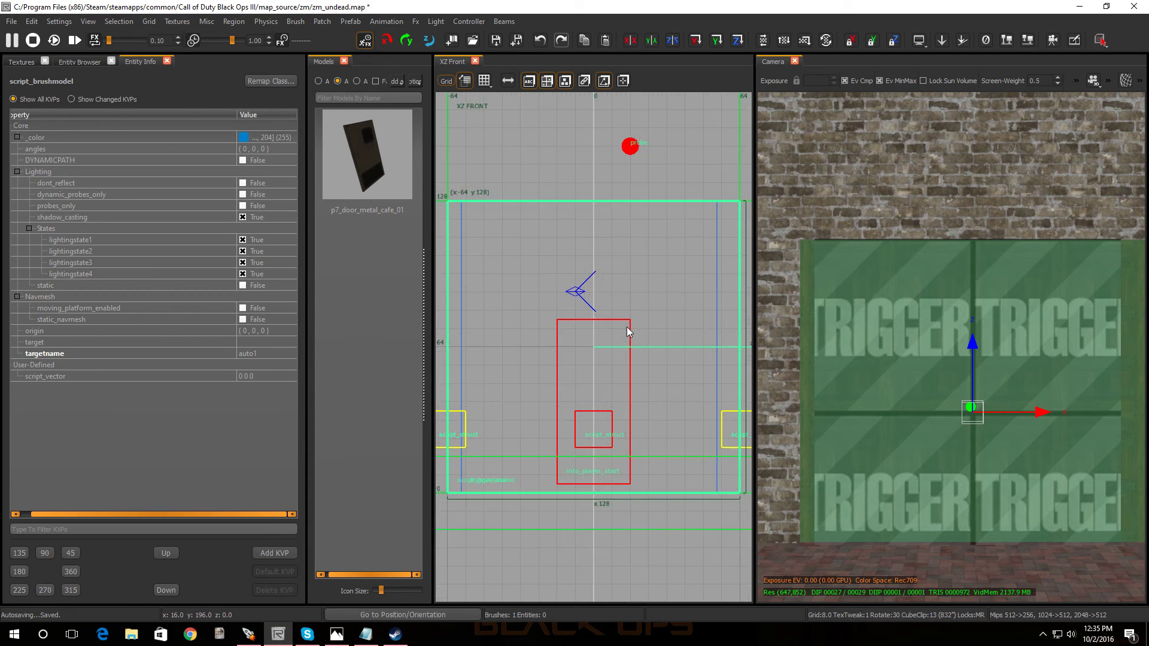
scroll(626, 327, "down", 3)
mouse_move(977, 308)
right_mouse_down()
mouse_move(925, 327)
mouse_move(976, 309)
right_mouse_up()
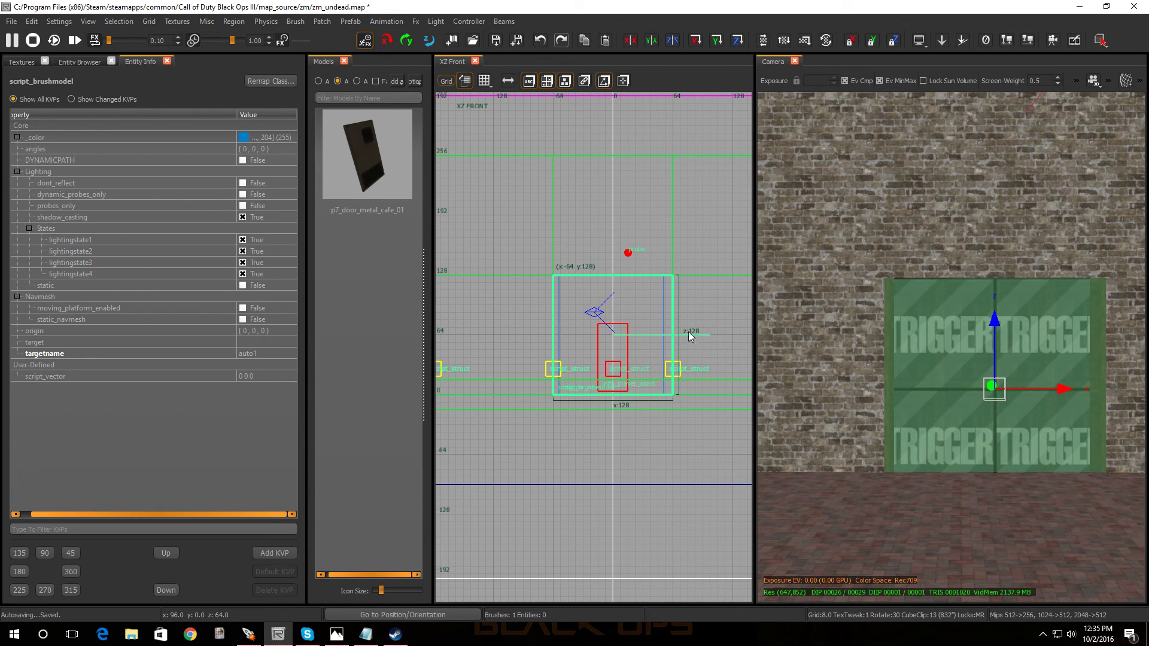
left_click_drag(617, 328, 605, 203)
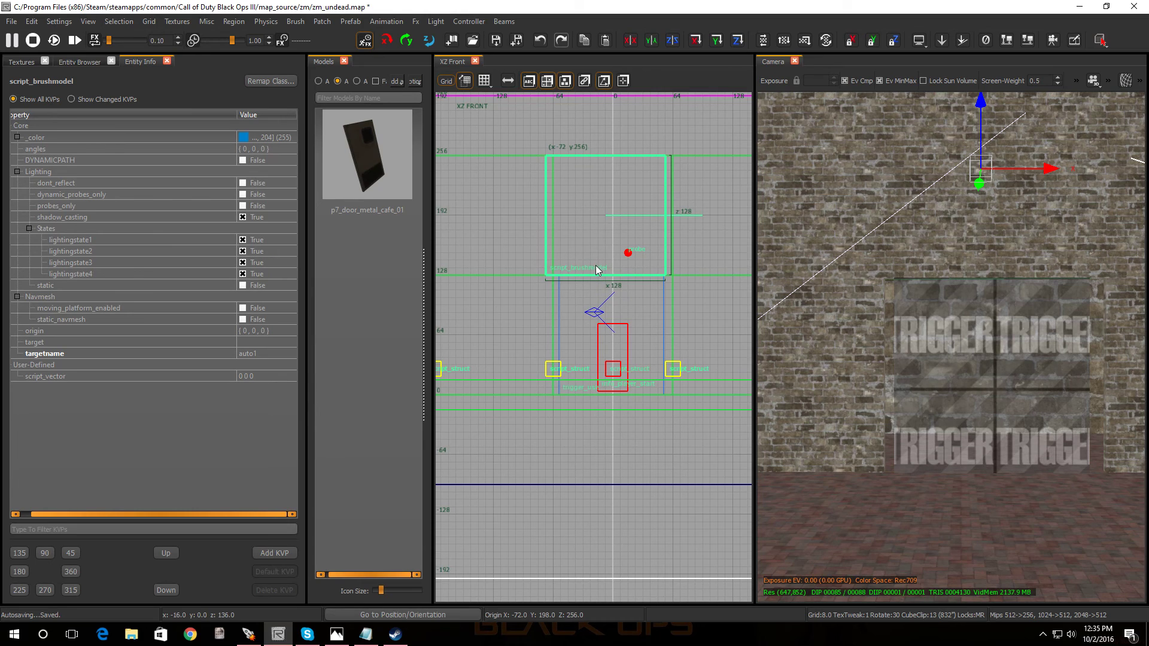
left_click_drag(595, 266, 593, 265)
left_click_drag(595, 265, 599, 383)
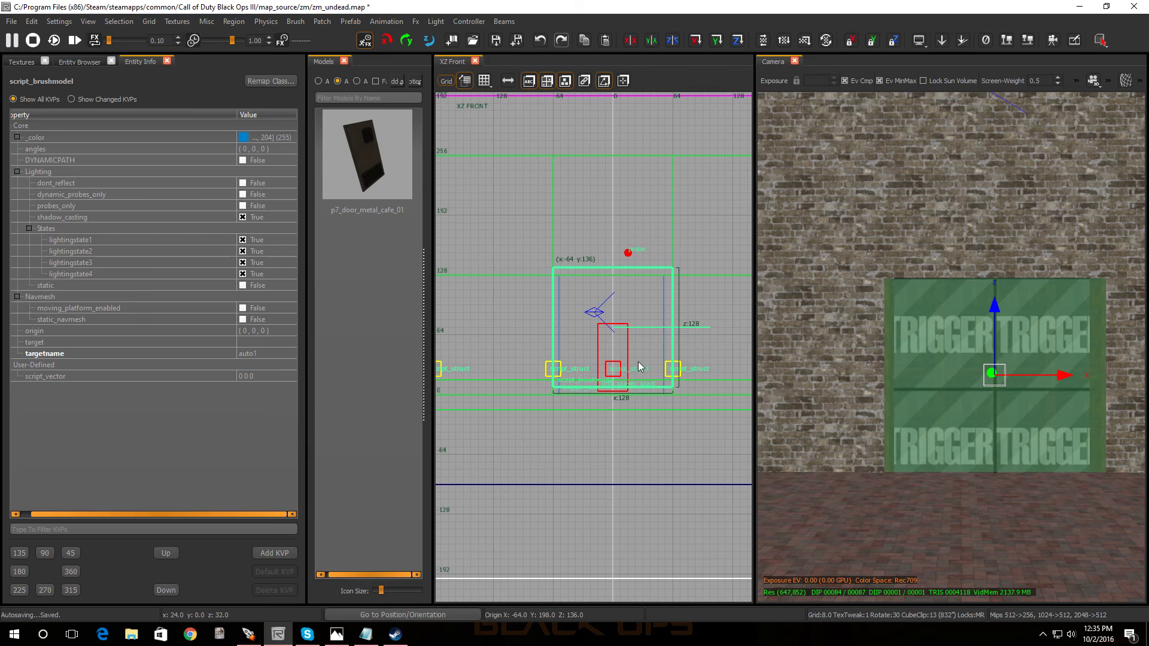
mouse_move(621, 343)
left_mouse_down()
mouse_move(623, 232)
mouse_move(619, 353)
mouse_move(623, 343)
left_mouse_up()
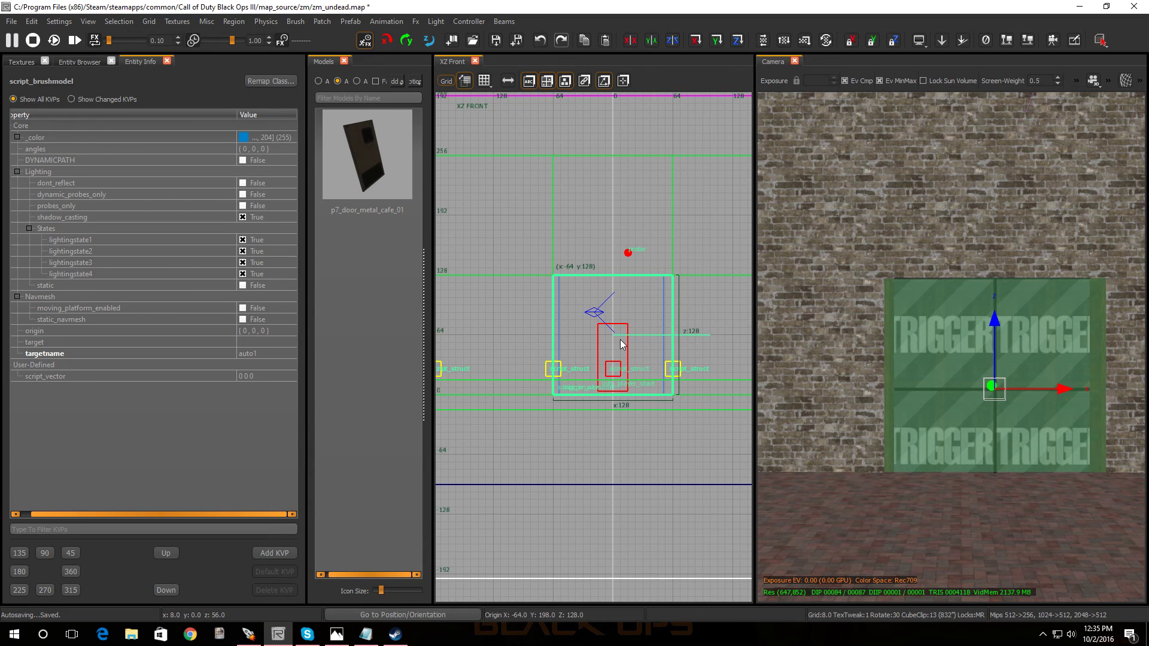
Step: Set the door brush model's script_vector to 0 0 100
key("Escape")
right_click_drag(961, 480, 957, 476)
left_click(943, 418, "shift")
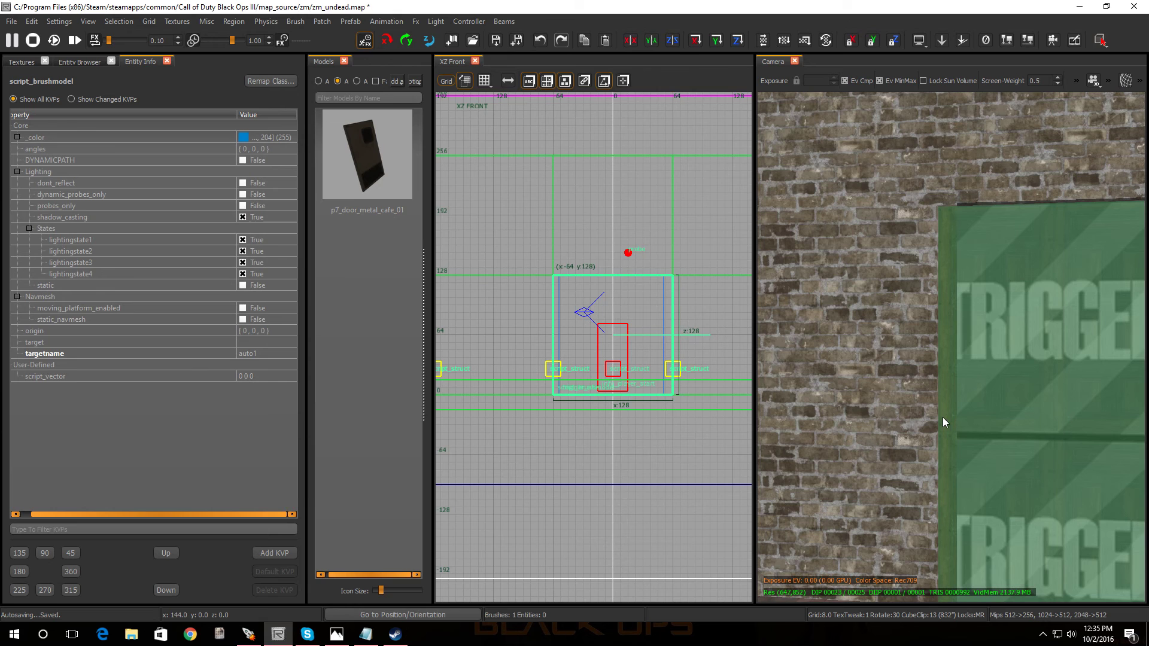
key("Escape")
right_click_drag(950, 429, 982, 396)
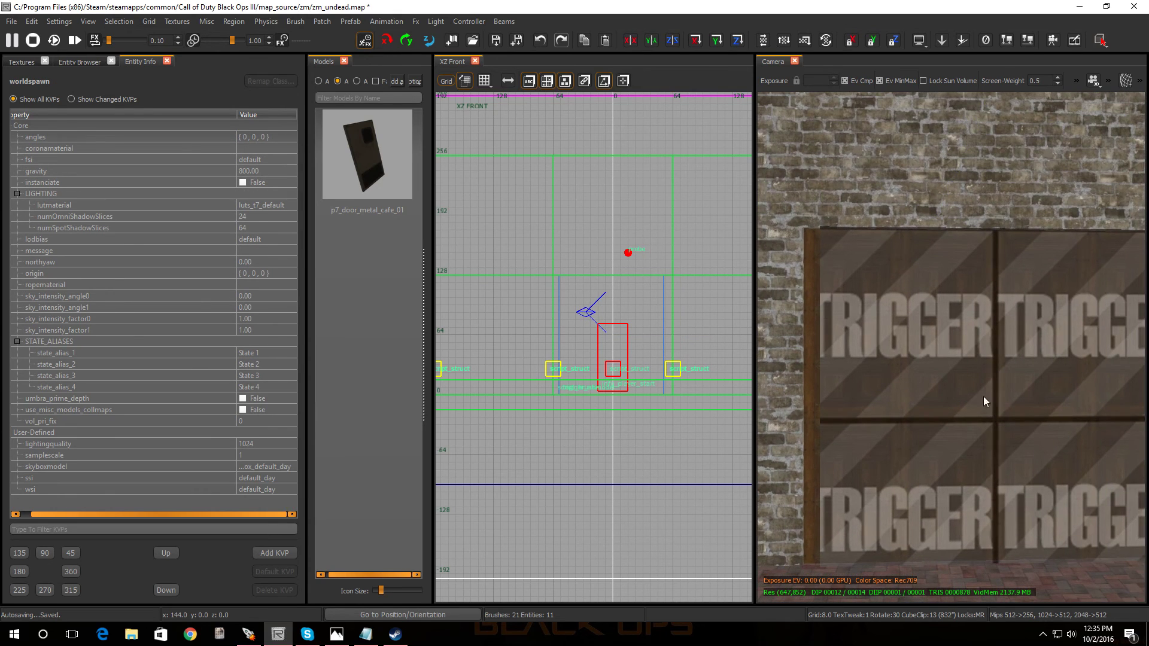
left_click(816, 397, "shift")
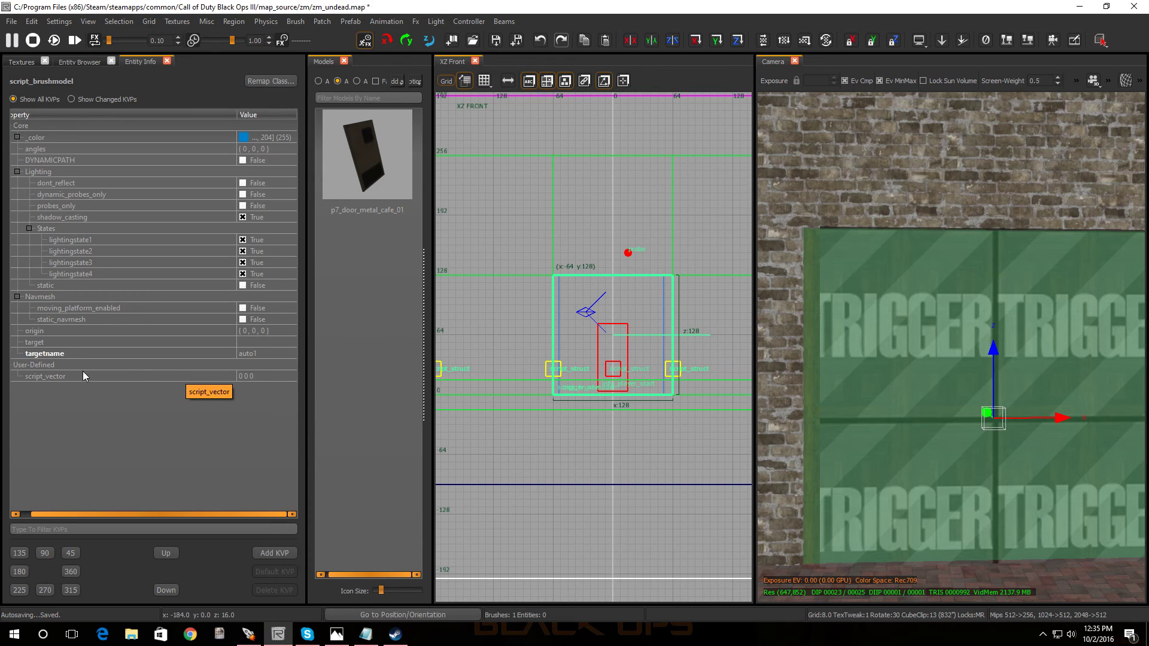
double_click(258, 377)
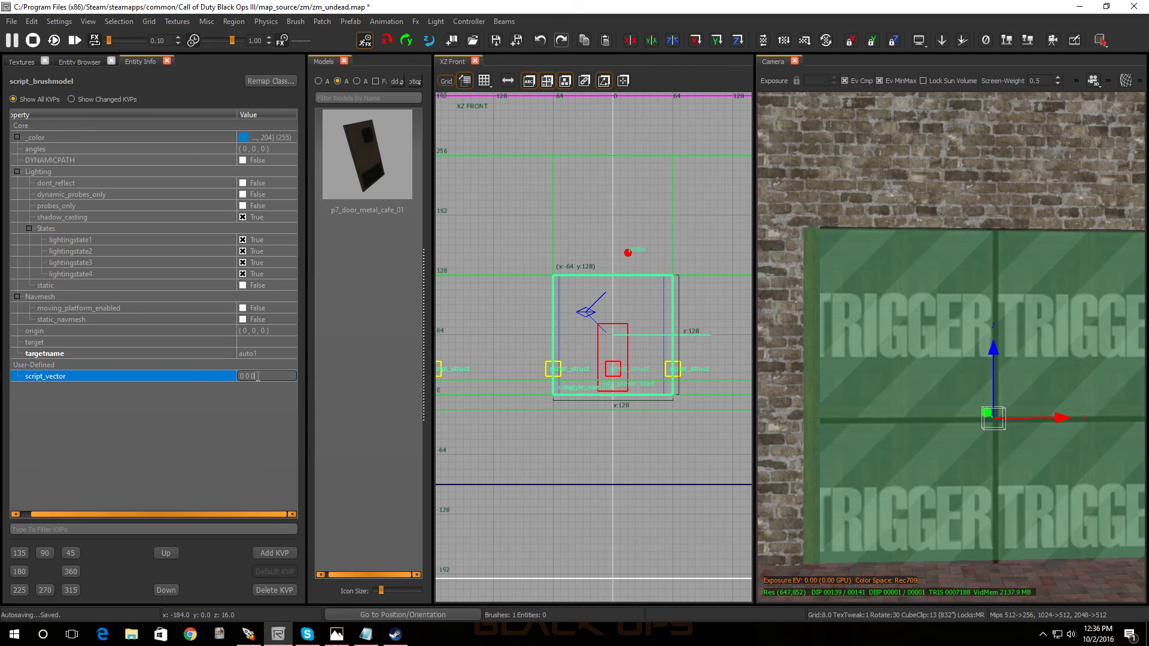
key("BackSpace")
type("100")
left_click(272, 415)
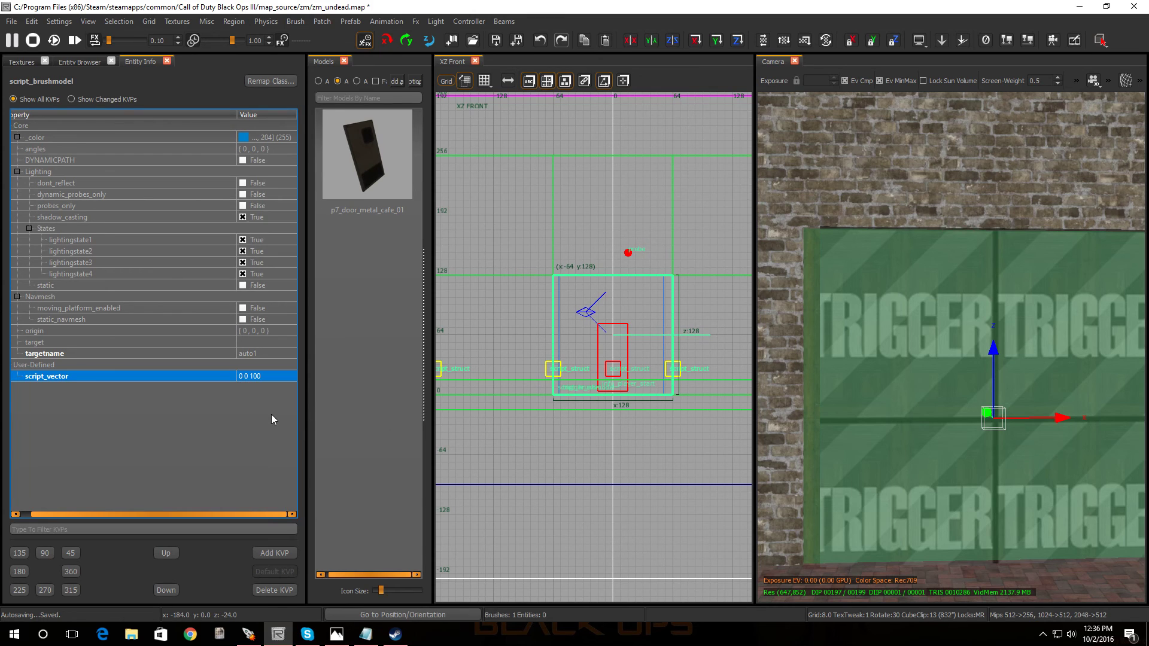
key("Escape")
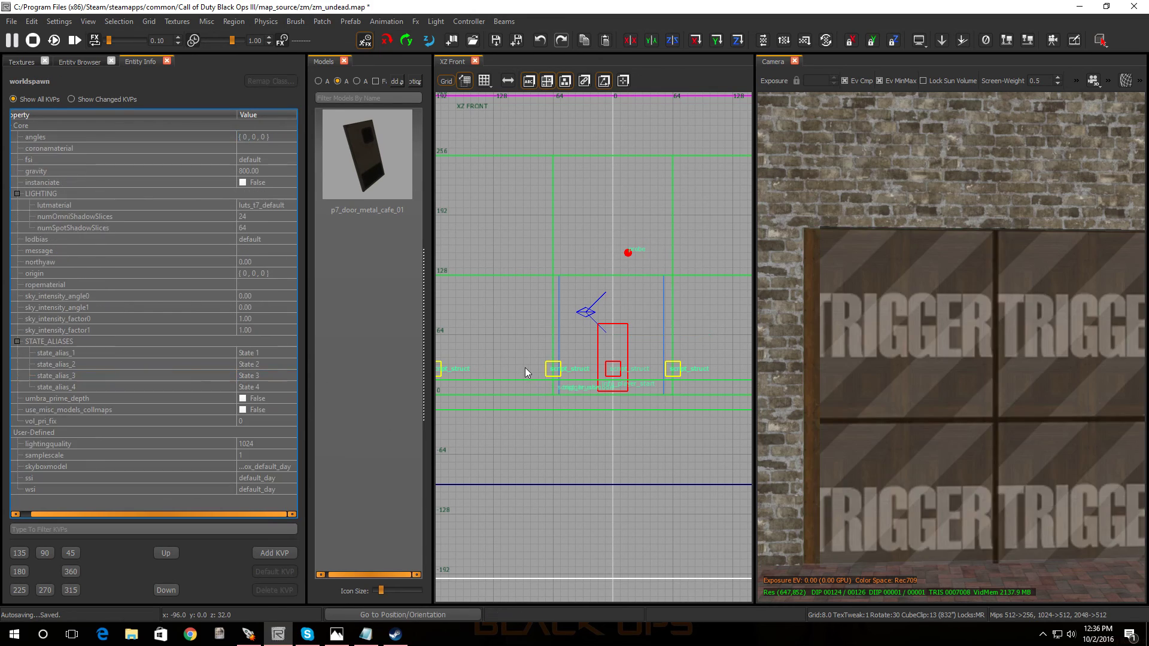
Step: Connect the use trigger to the door brush model so that the trigger targets the door
left_click(858, 405, "shift")
left_click(809, 397, "shift")
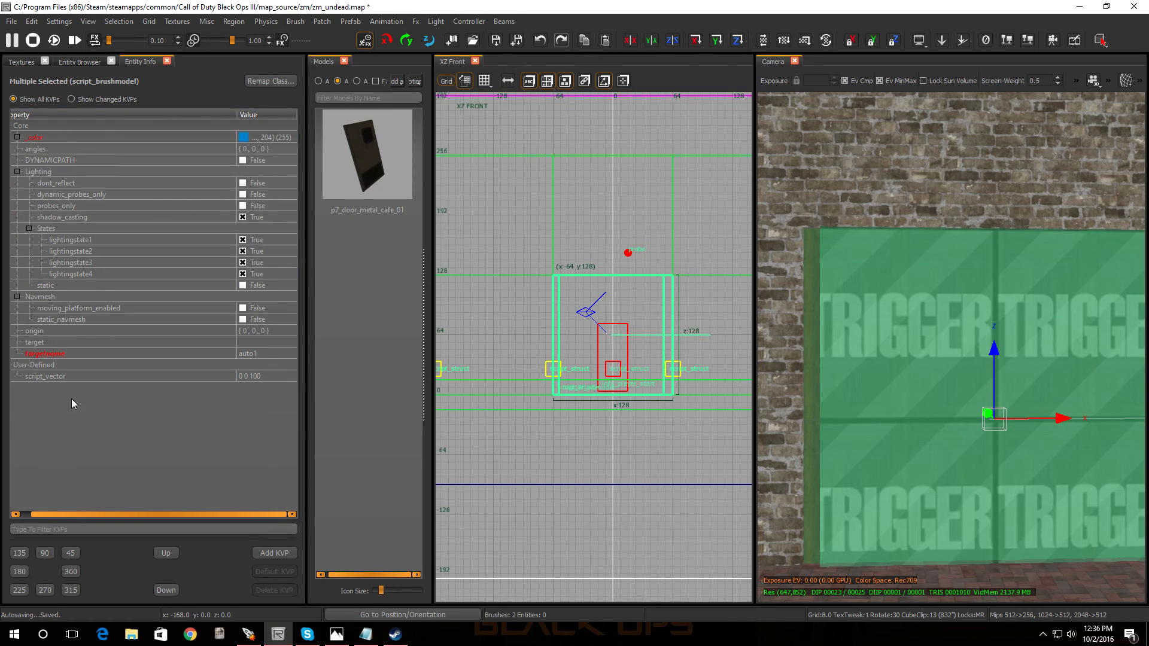
key("w")
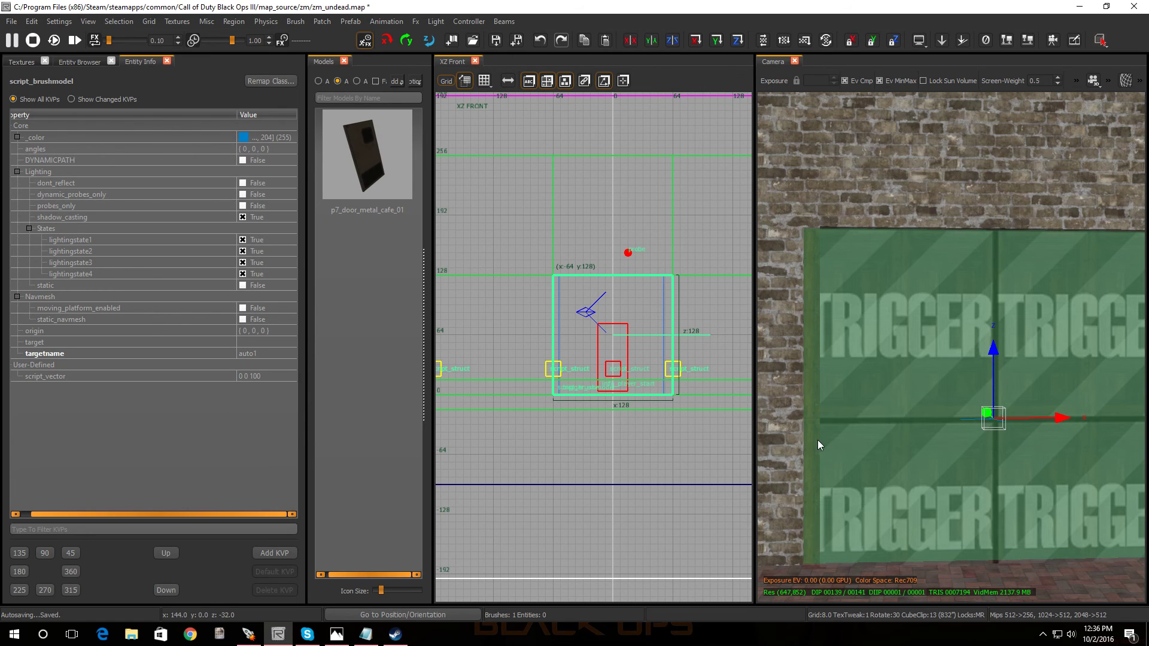
right_click_drag(829, 446, 856, 407)
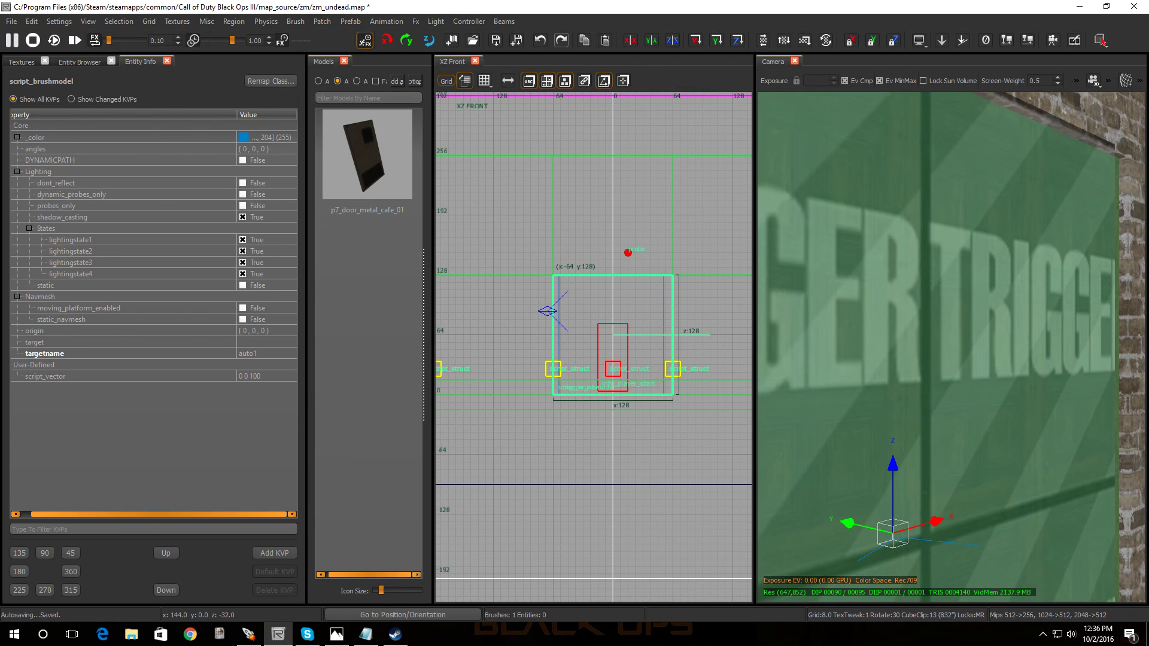
right_click_drag(922, 443, 860, 454)
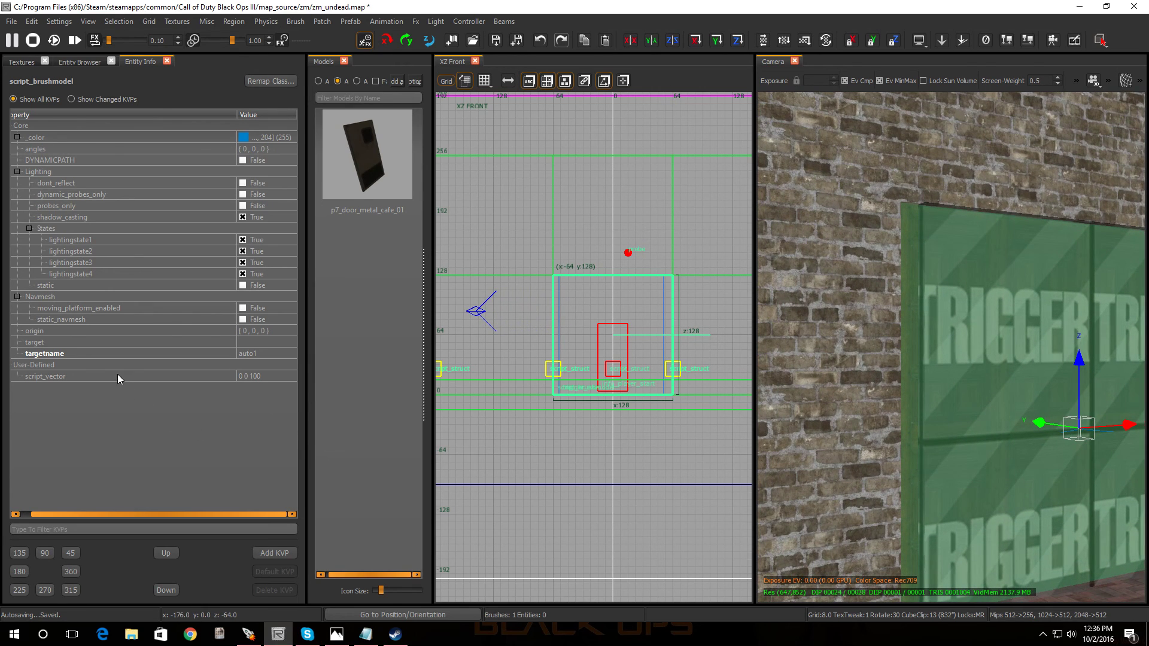
key("Escape")
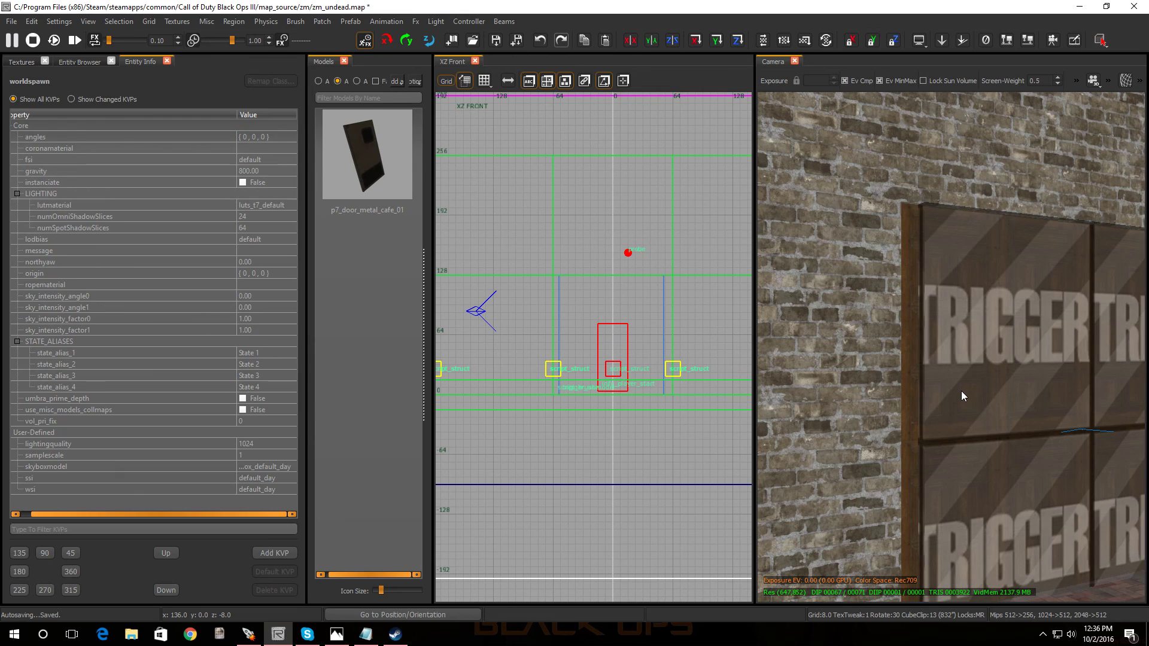
Step: Duplicate the door together with its use trigger and place the copy beside the original, in front of the brick wall
left_click(960, 390)
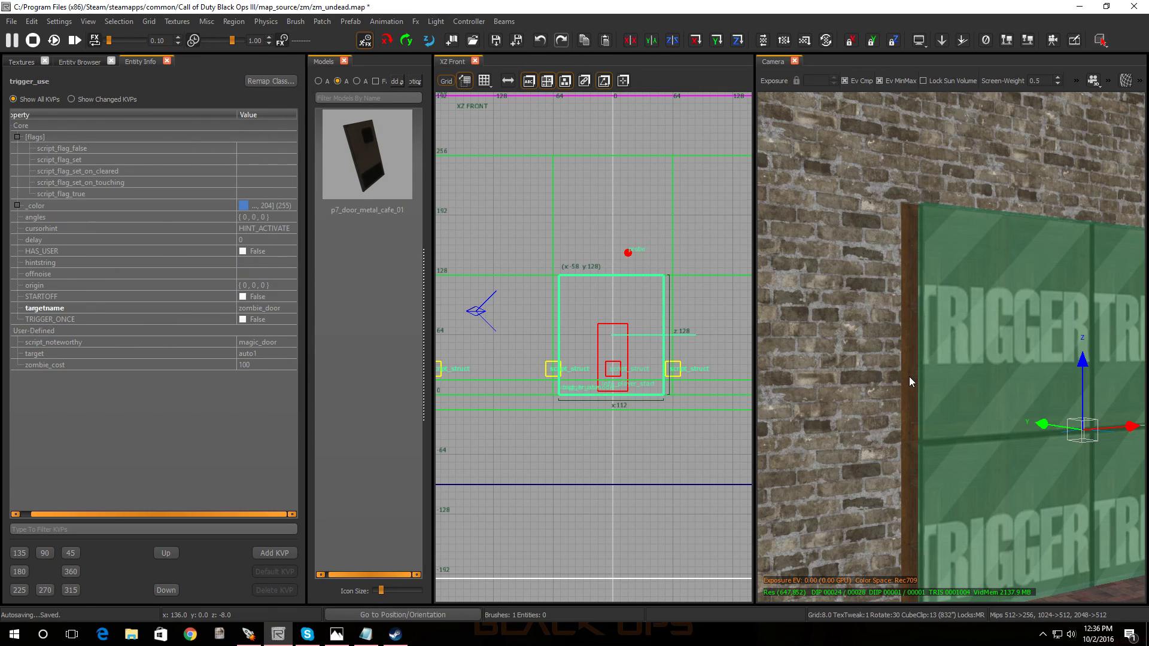
left_click(910, 379, "shift")
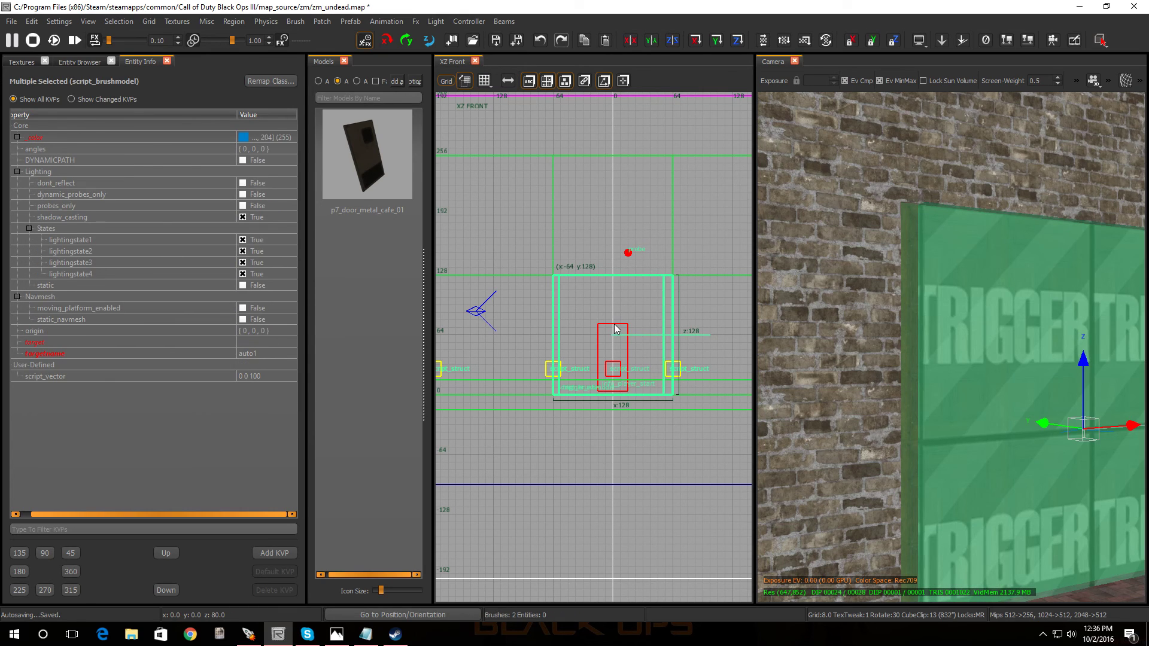
left_click_drag(633, 323, 471, 308)
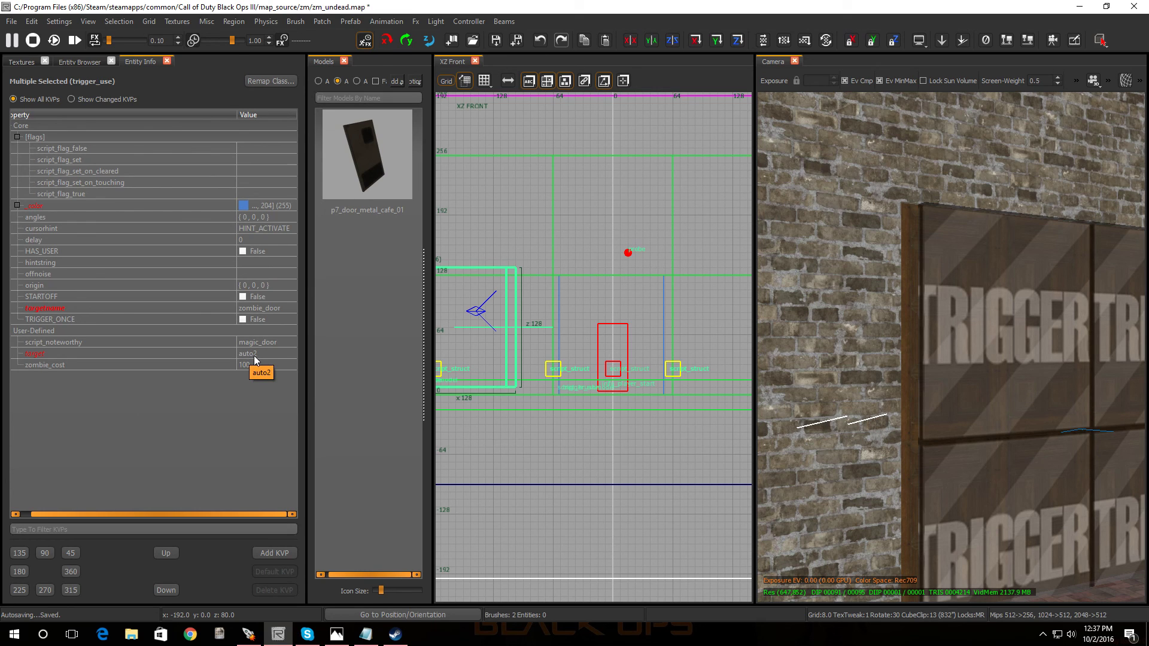
mouse_move(810, 402)
right_mouse_down()
mouse_move(951, 402)
mouse_move(886, 398)
mouse_move(928, 393)
right_mouse_up()
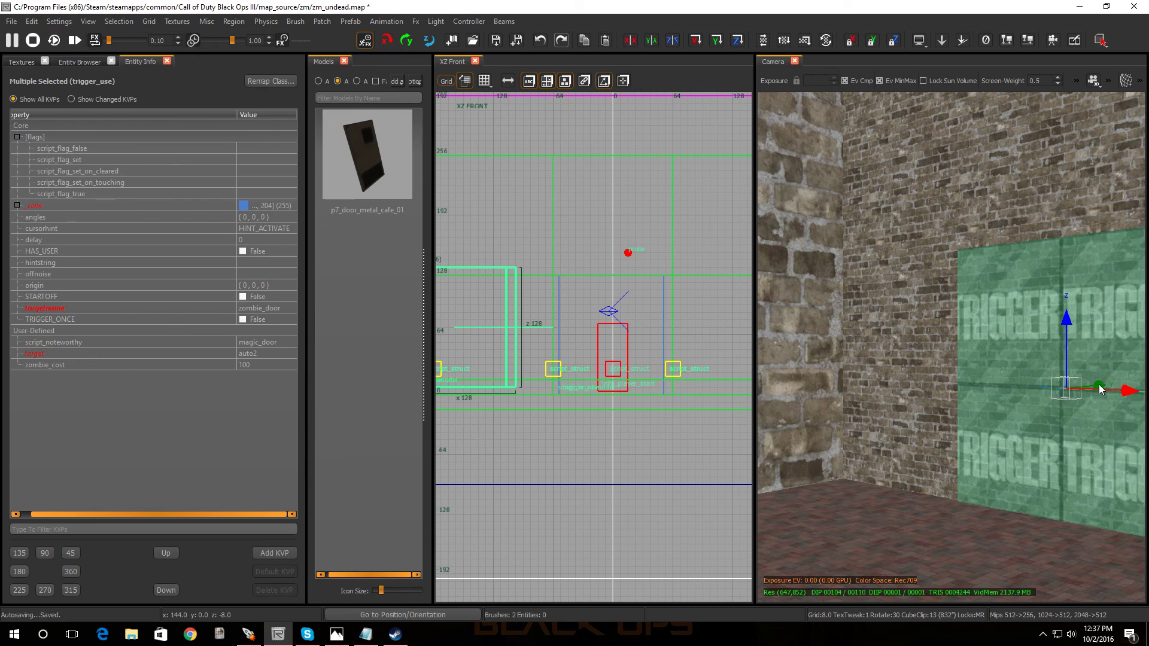
left_click_drag(1100, 389, 998, 413)
left_click(997, 414)
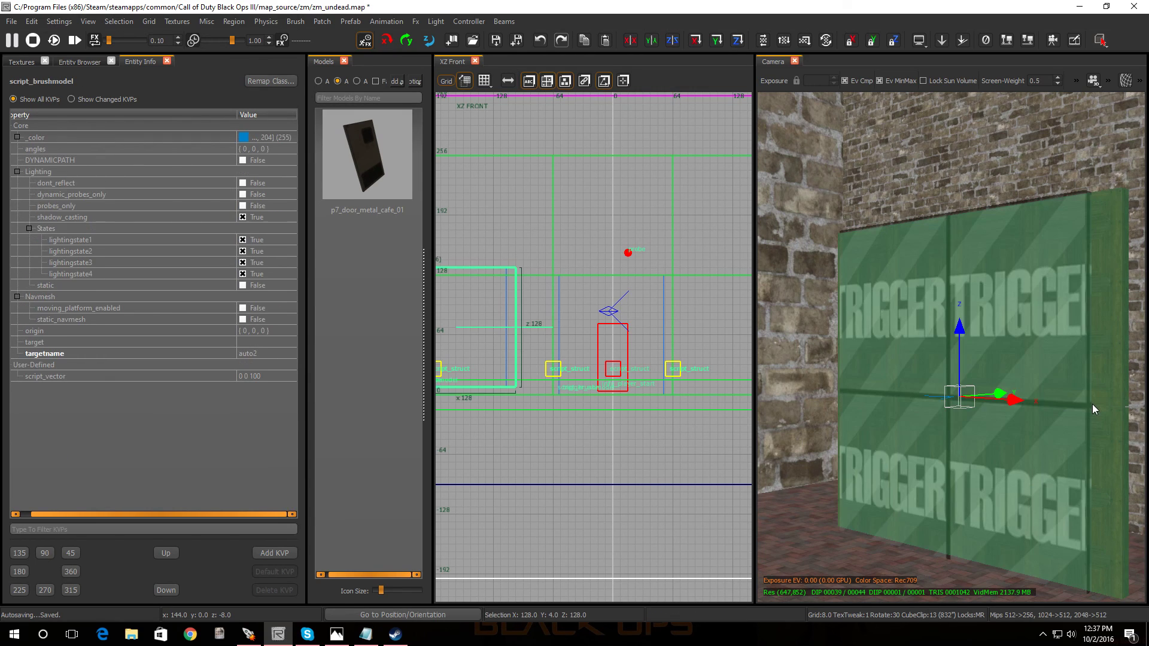
Step: Set the copied door's script_vector to -100 0 0
left_click(1093, 404)
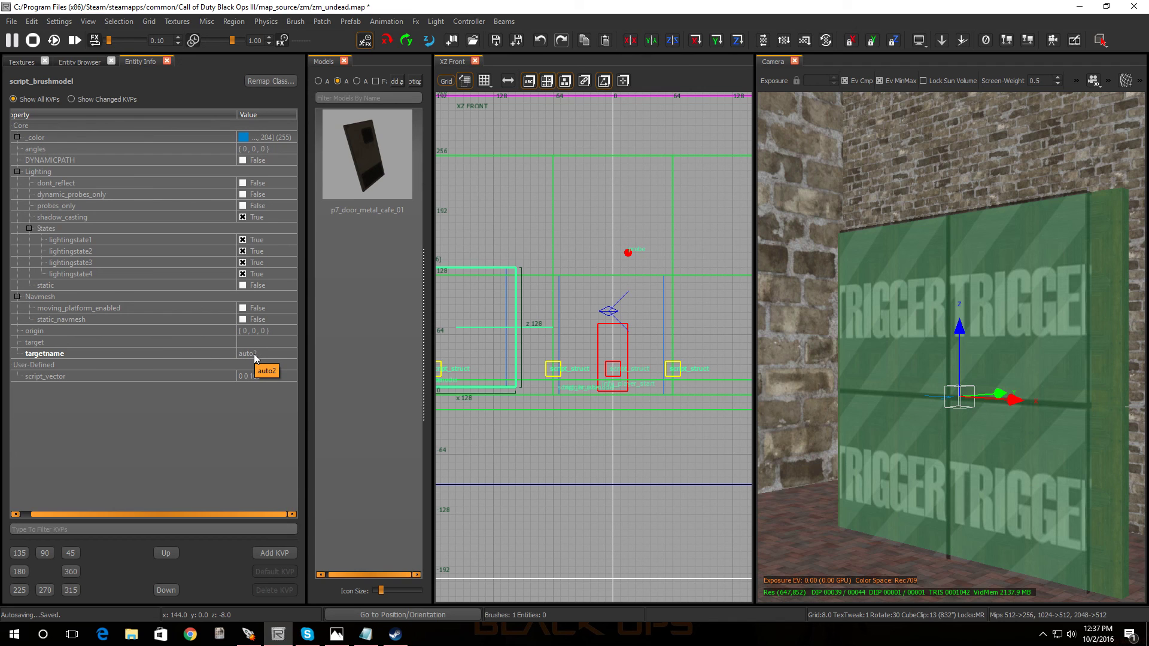
mouse_move(886, 383)
right_mouse_down()
mouse_move(922, 395)
mouse_move(936, 418)
mouse_move(928, 374)
mouse_move(850, 362)
mouse_move(897, 376)
right_mouse_up()
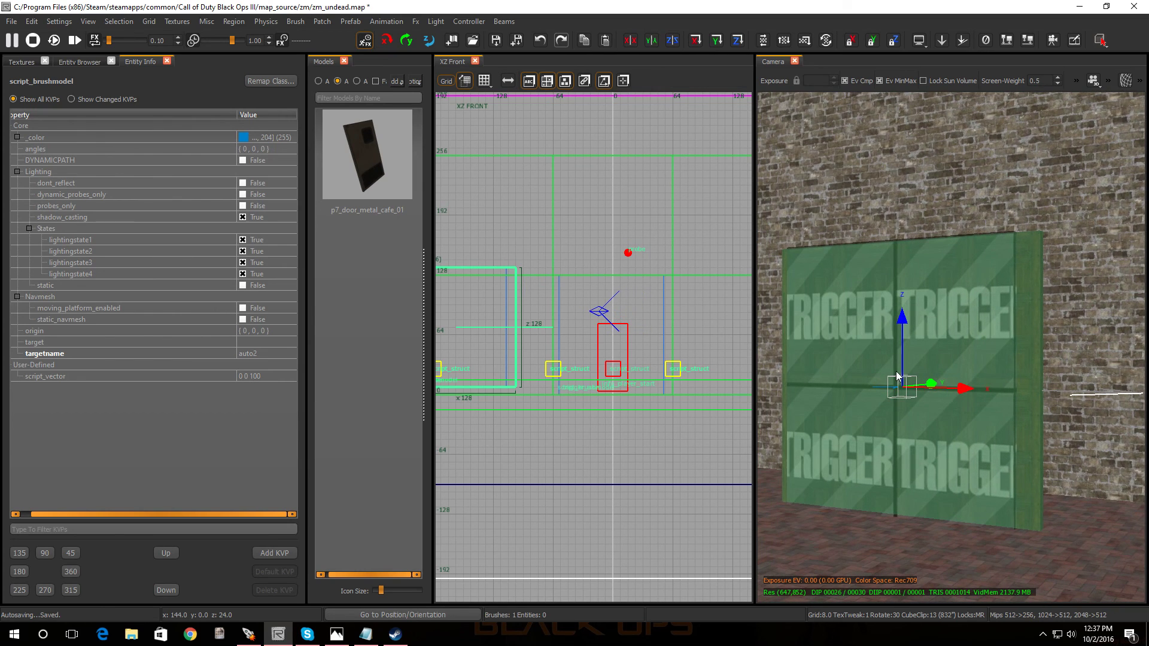
left_click(1025, 333, "shift")
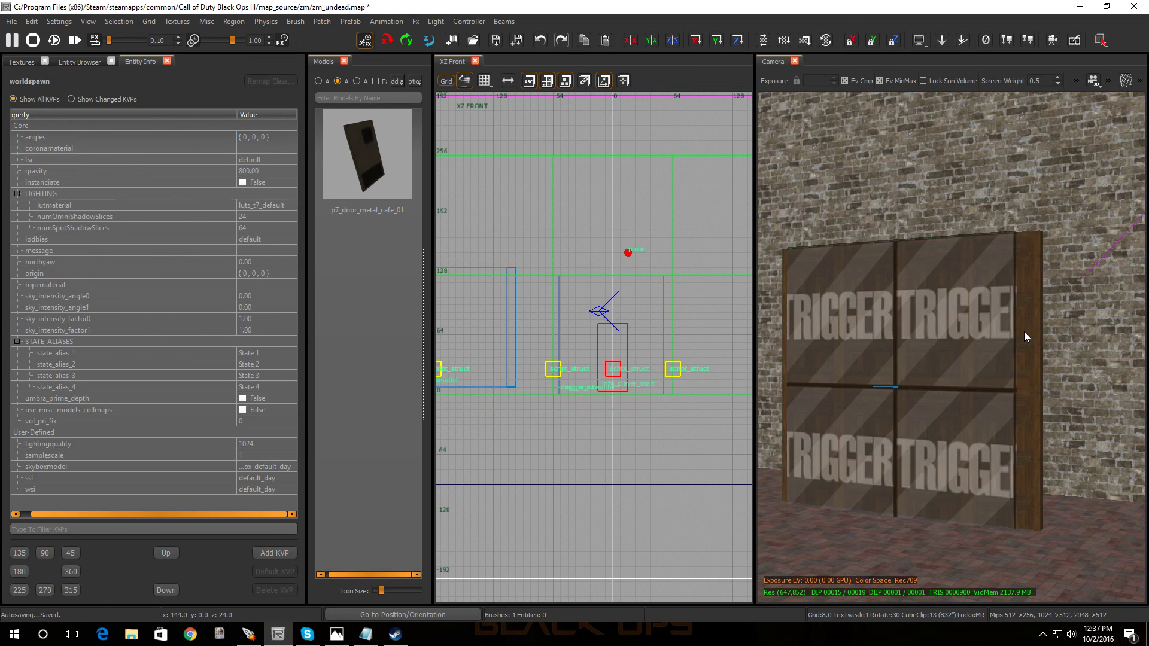
left_click(1024, 332, "shift")
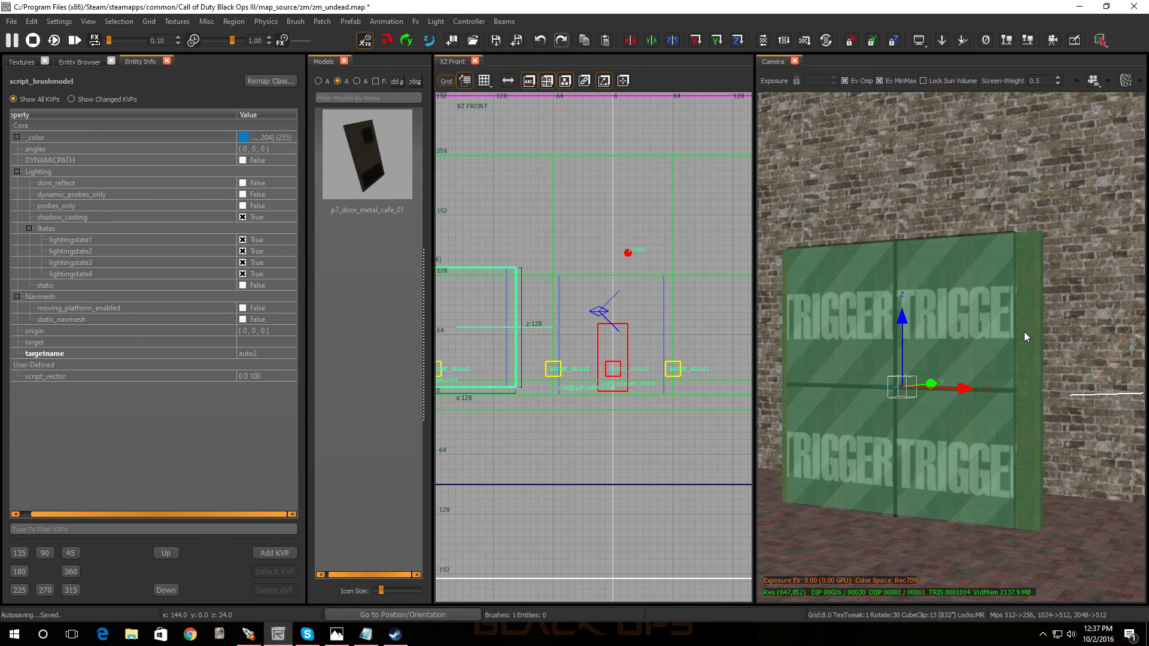
left_click(1024, 332, "shift")
left_click(1025, 332, "shift")
left_click(261, 376)
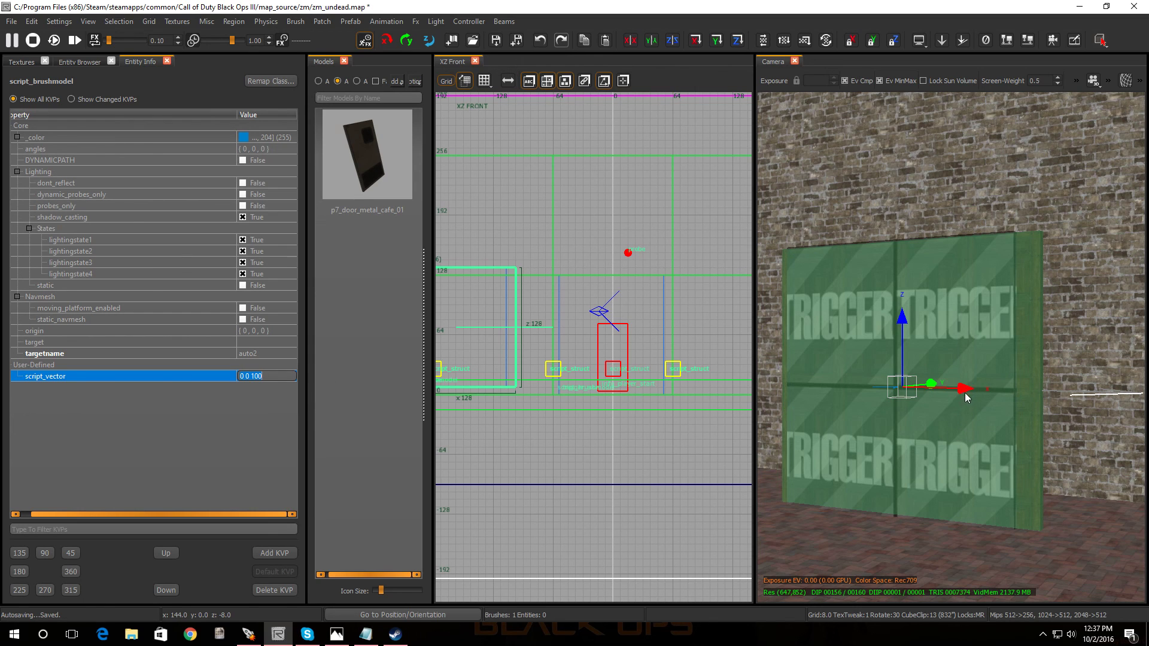
right_click_drag(966, 393, 960, 401)
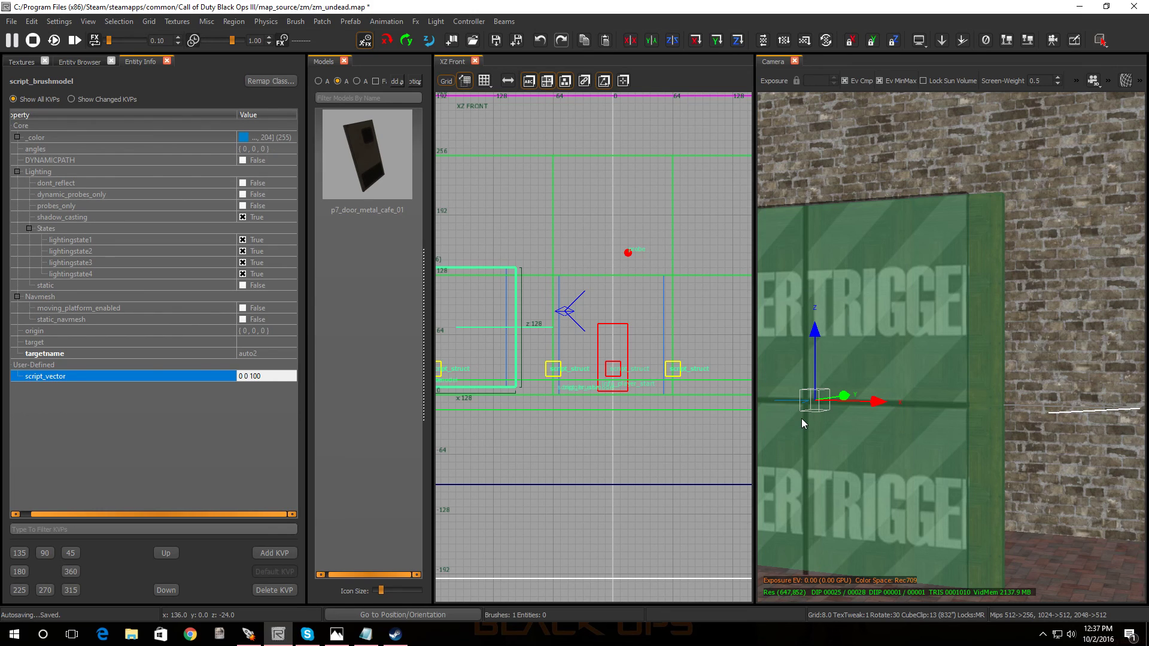
left_click(242, 379)
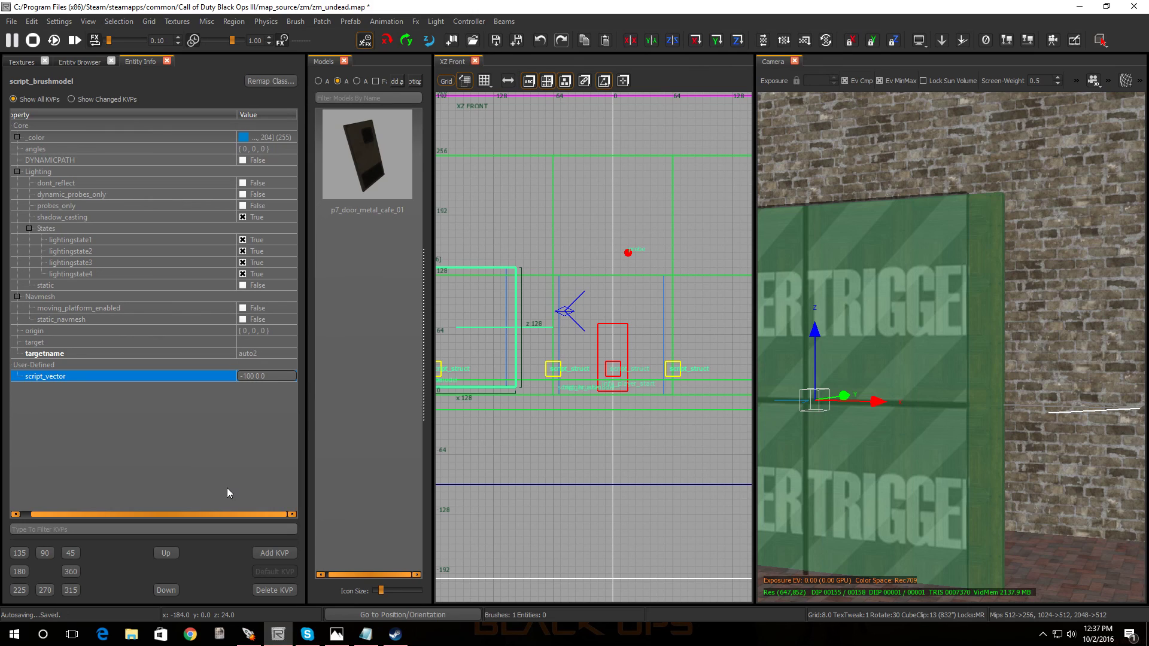
key("Return")
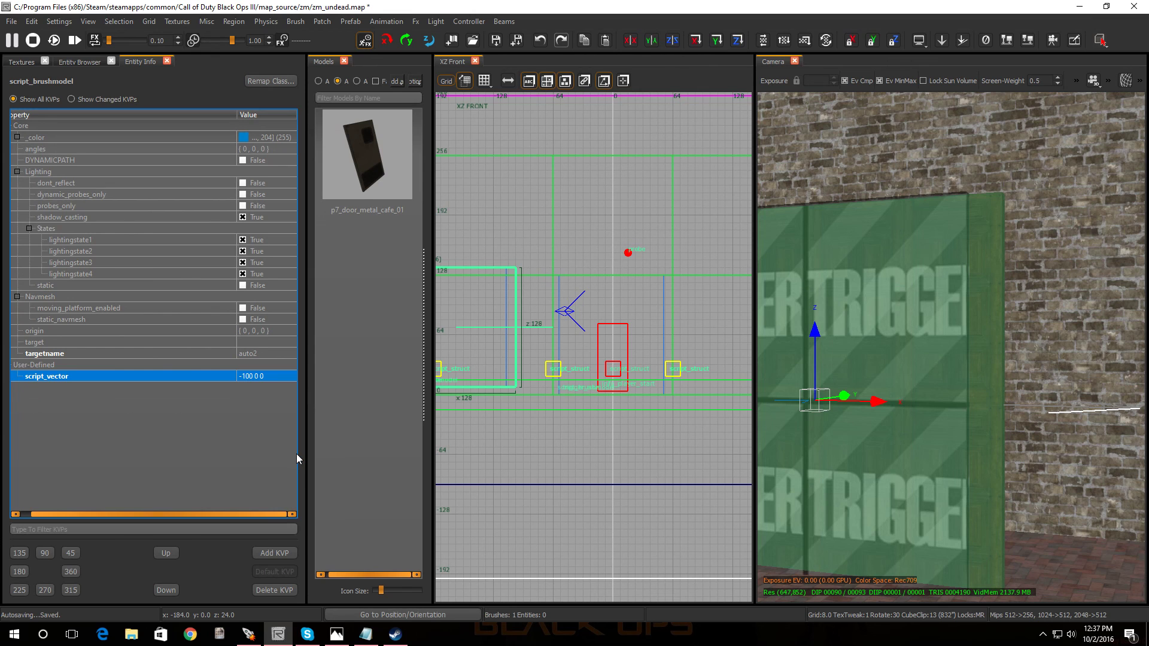
key("Escape")
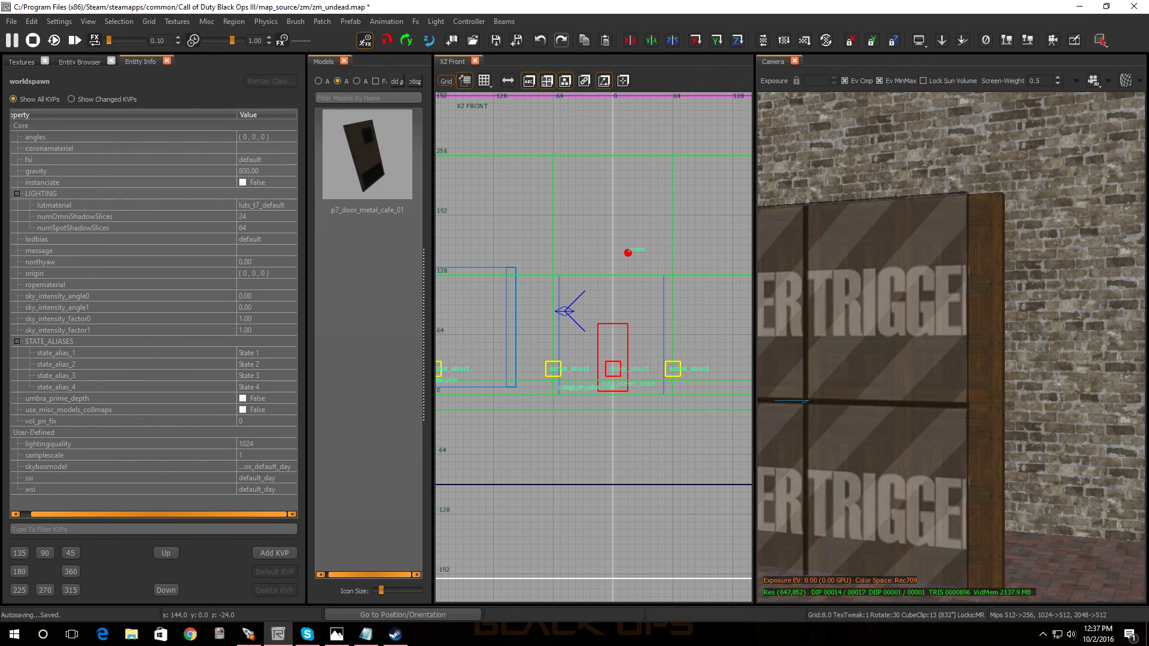
Step: Save the zm_undead map
right_click_drag(934, 407, 1011, 443)
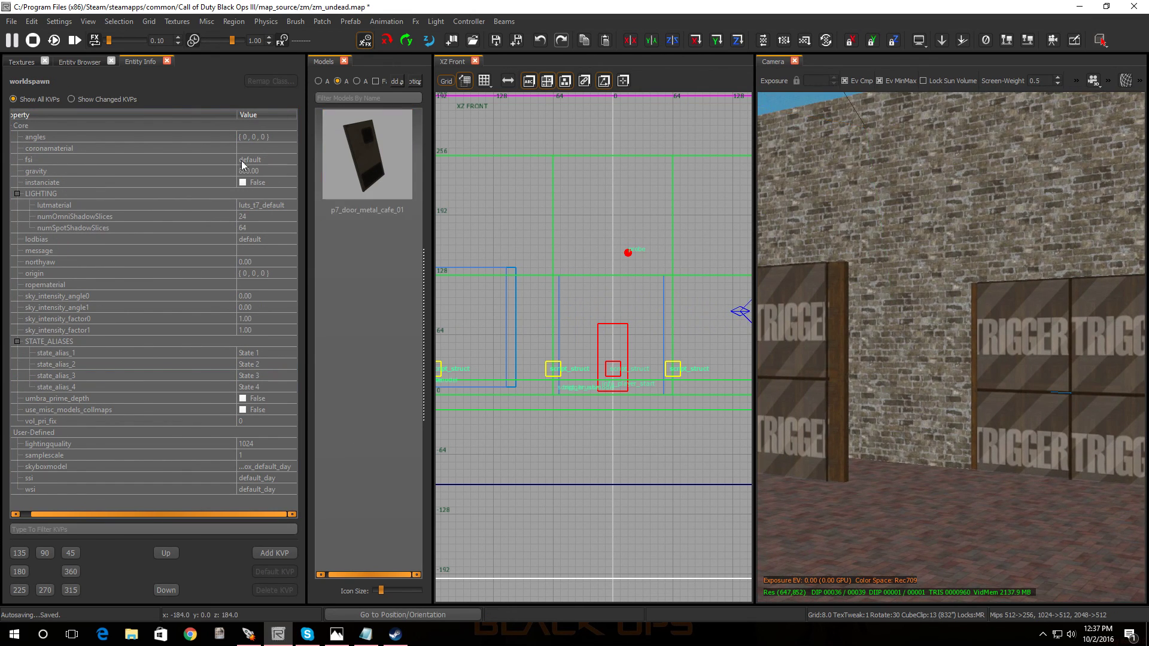
left_click(11, 21)
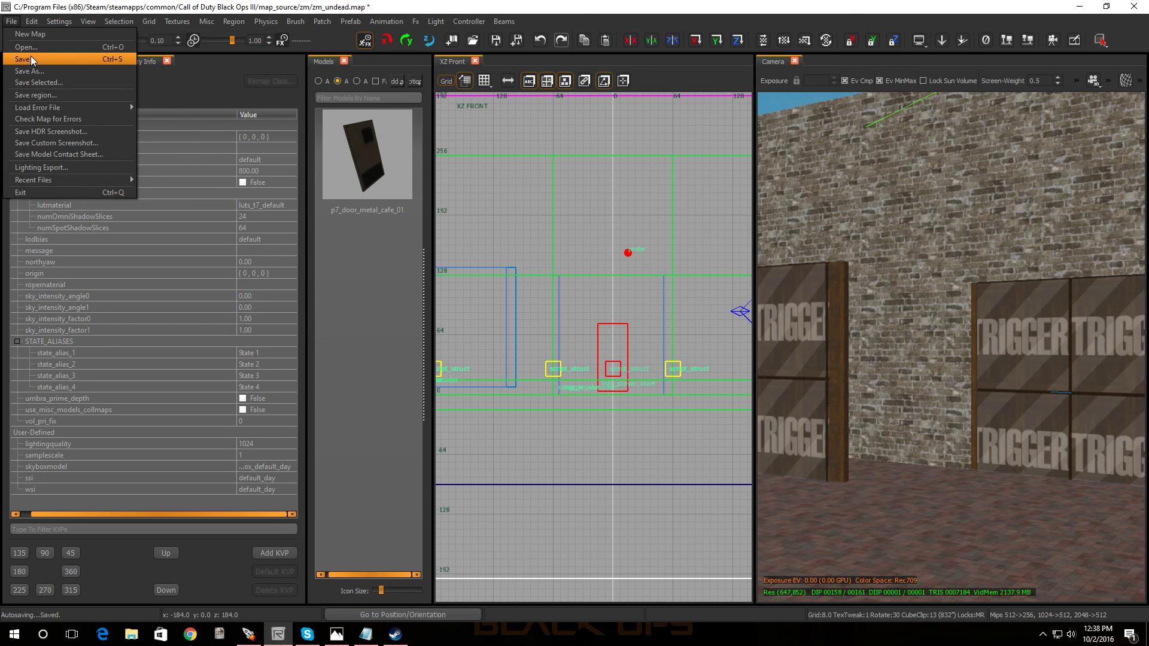
left_click(31, 57)
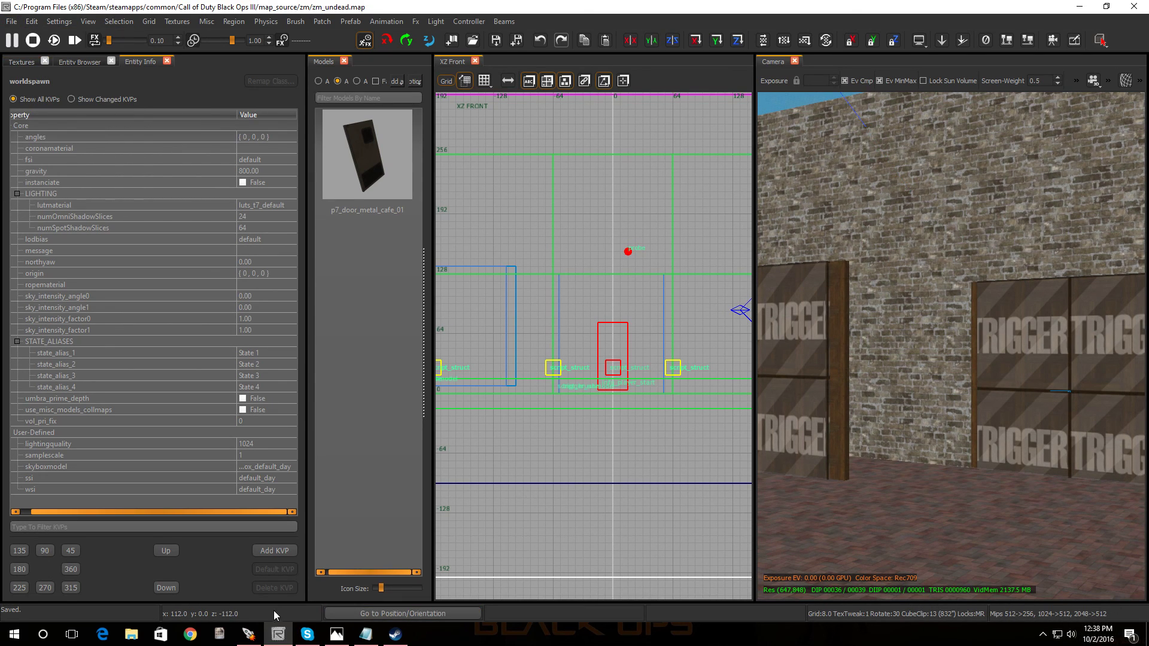
Step: Switch to the Black Ops III Mod Tools Launcher, then build and run the zm_undead map
left_click(249, 634)
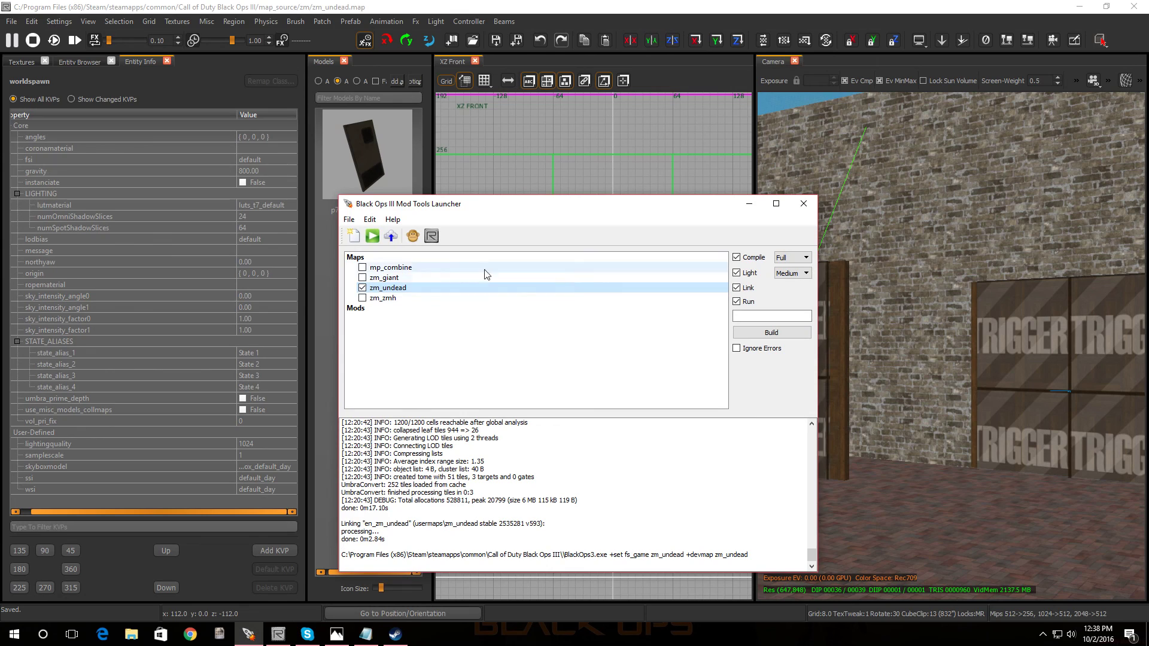
left_click(764, 334)
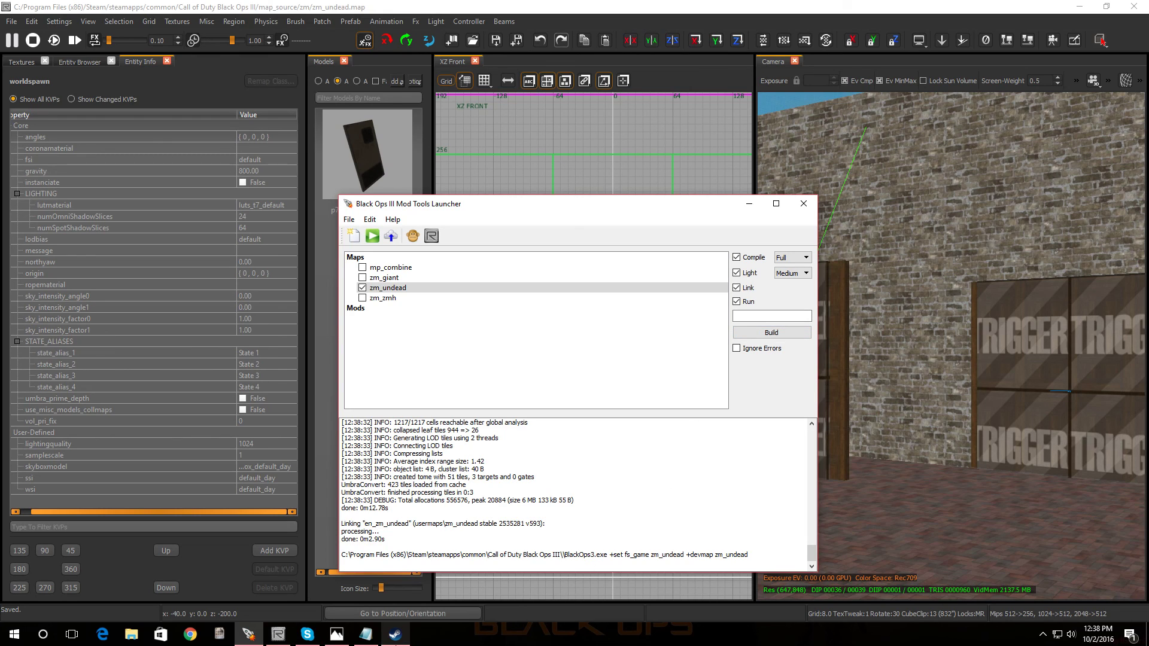
left_click(393, 635)
left_click(632, 361)
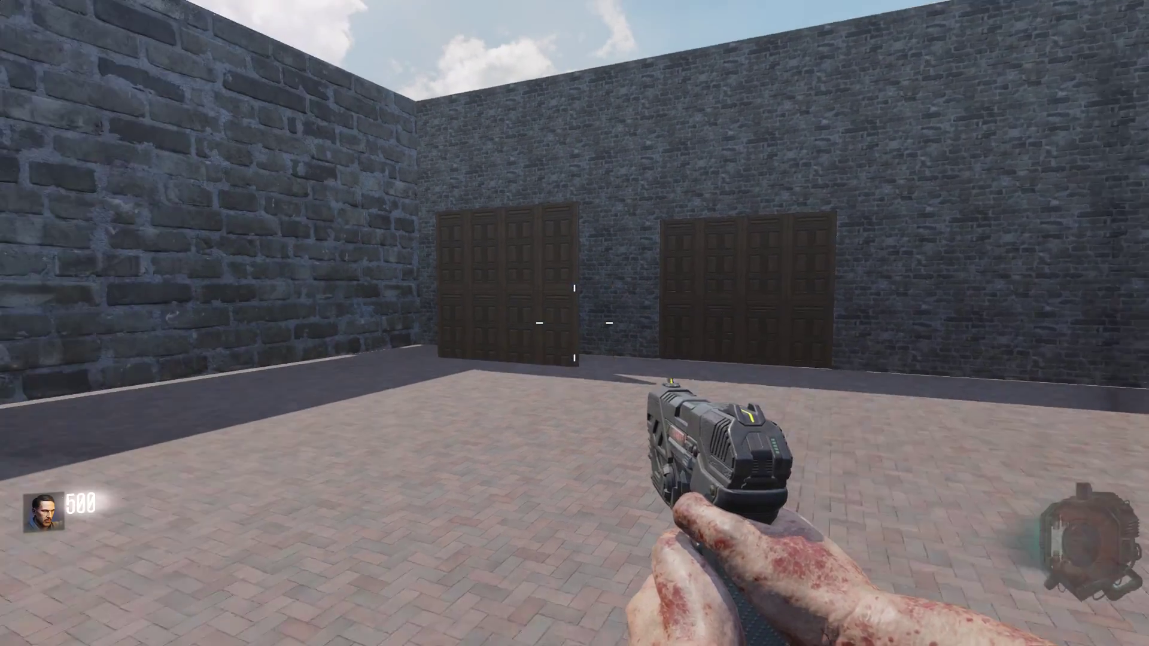
Step: Walk up to the copied wooden door in the running map to test it
key("w")
key("w")
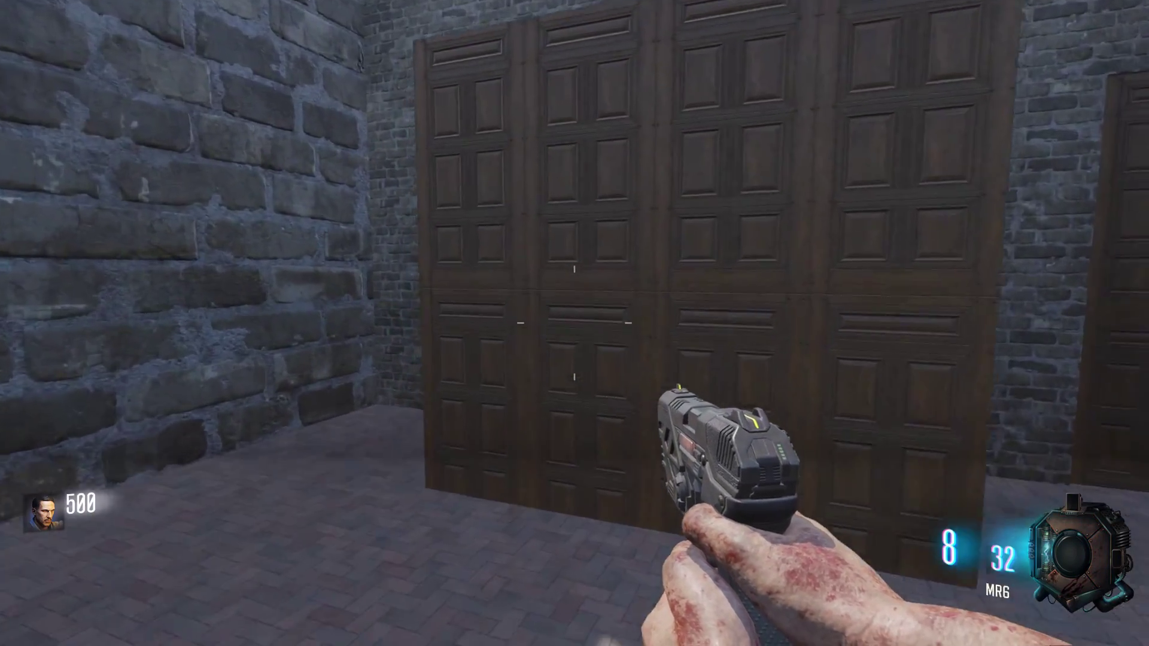